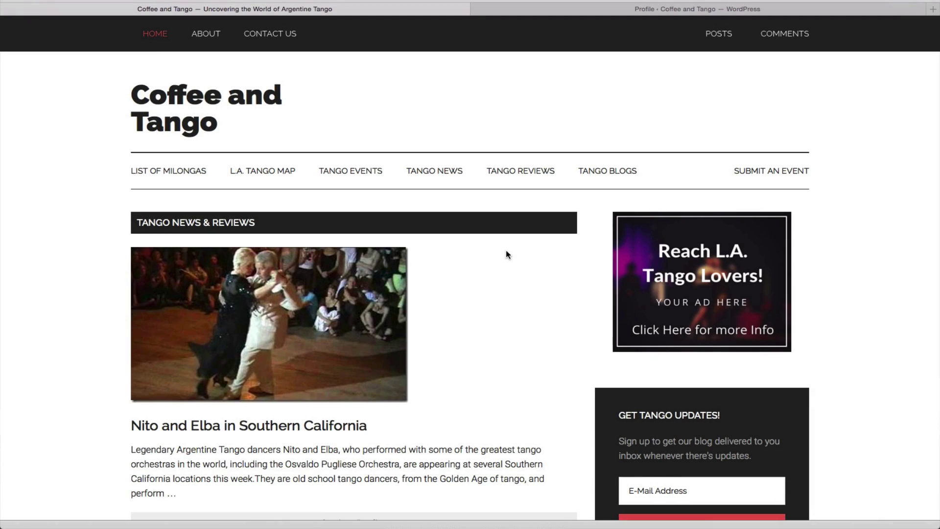
# - Scroll to the Coffee and Tango footer and follow its Log In link
pyautogui.scroll(-10, 507, 250)
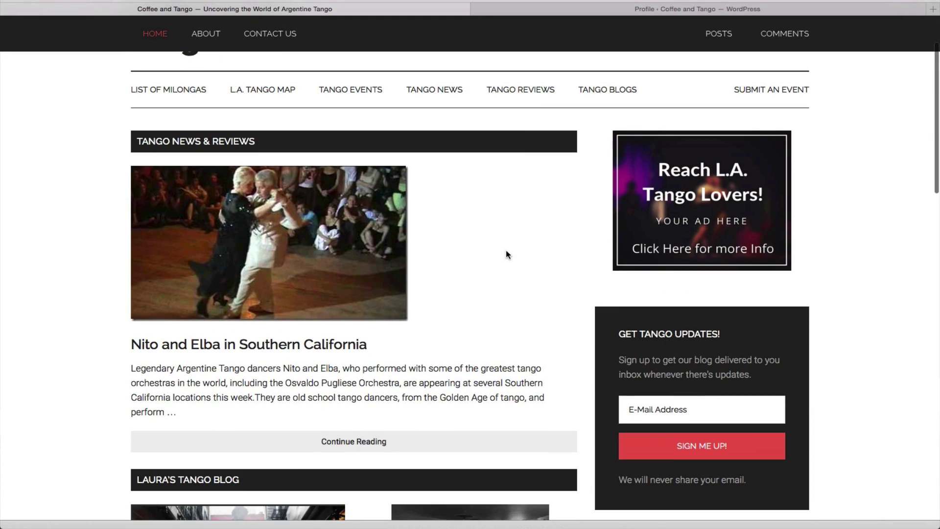
pyautogui.scroll(-13, 506, 255)
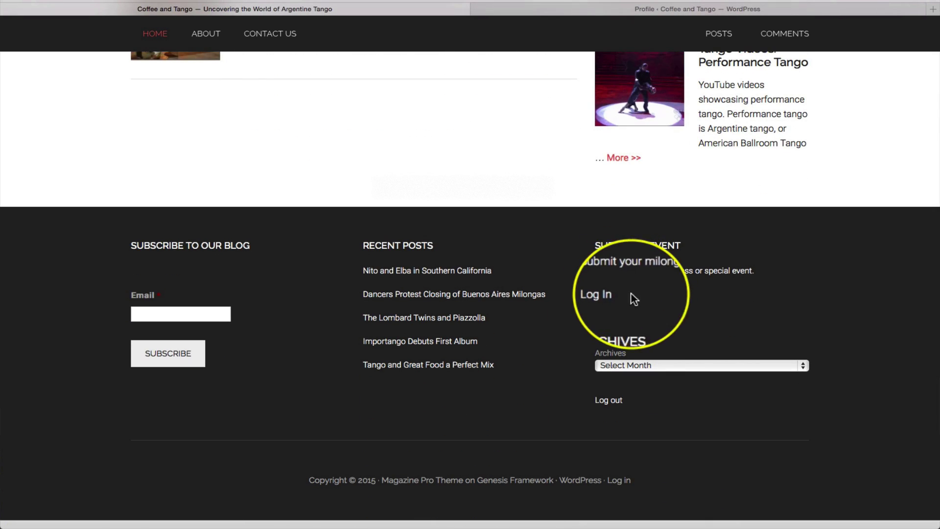
pyautogui.click(611, 296)
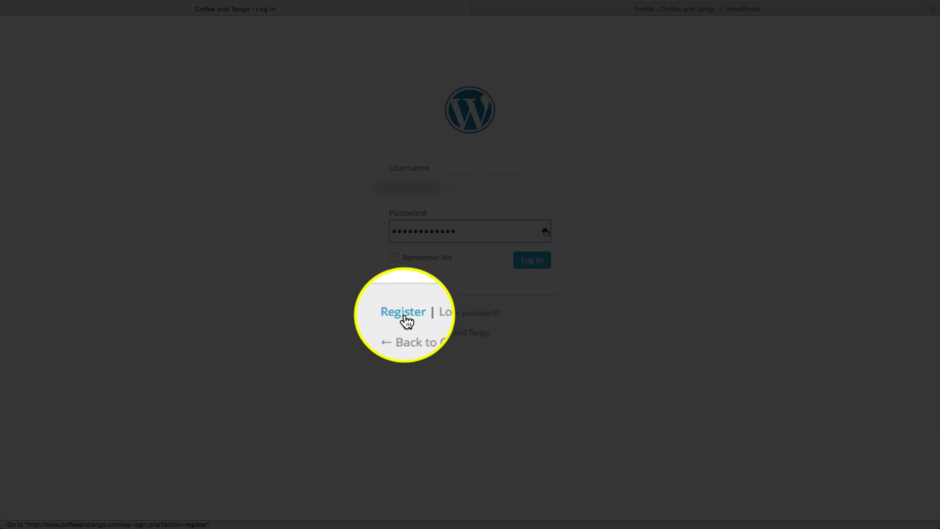
# - Sign in with the autofilled username and password
pyautogui.click(404, 317)
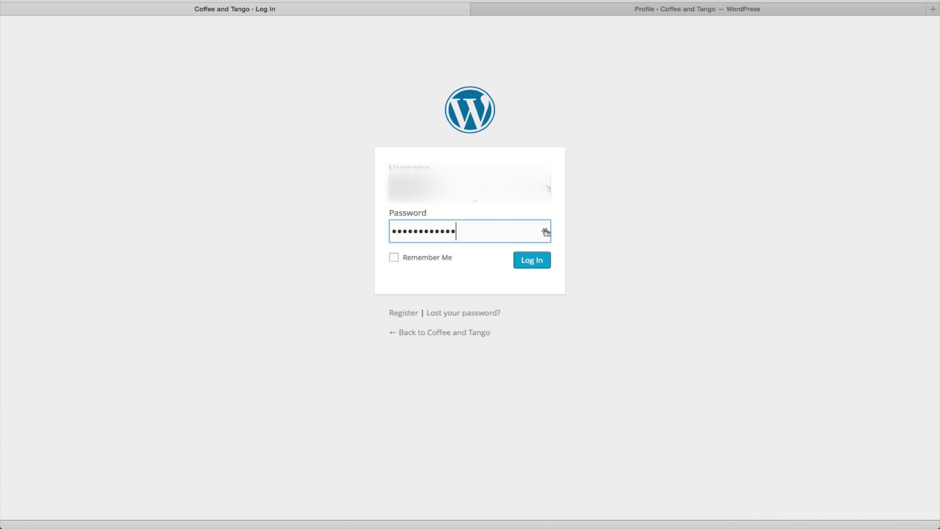
pyautogui.click(529, 260)
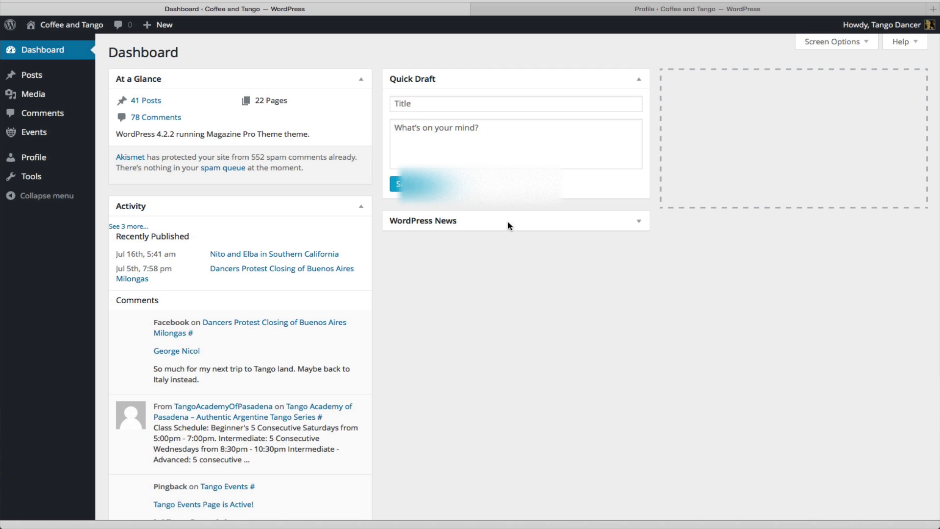
# - Look through the Profile settings page, then go back to the Dashboard
pyautogui.click(626, 14)
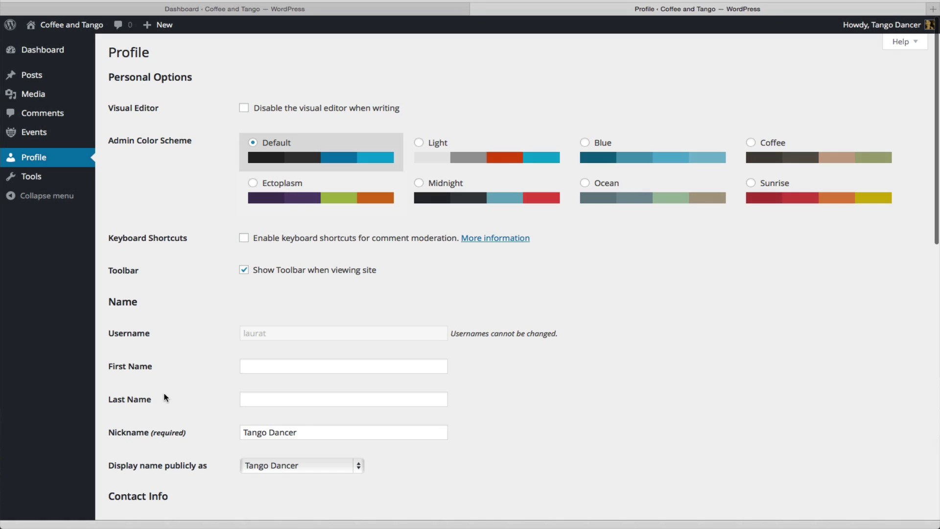
pyautogui.scroll(-3, 461, 436)
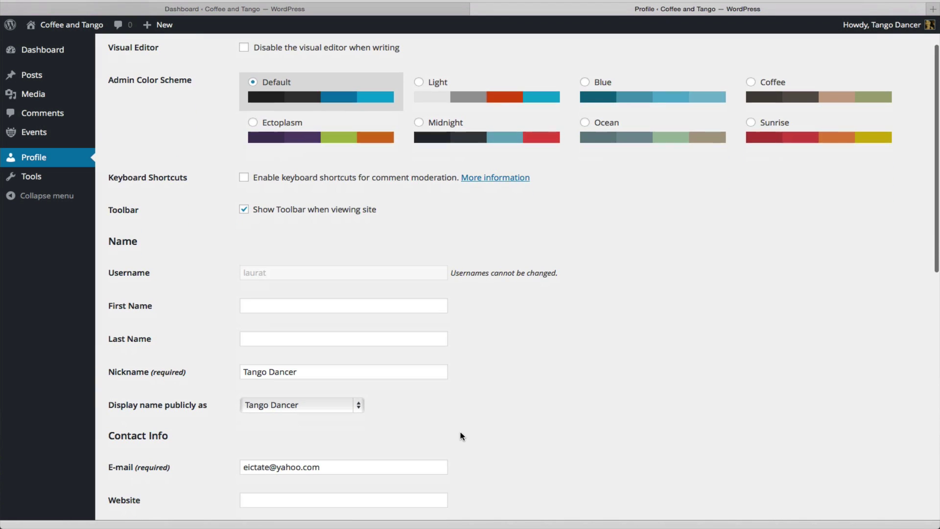
pyautogui.scroll(-15, 459, 394)
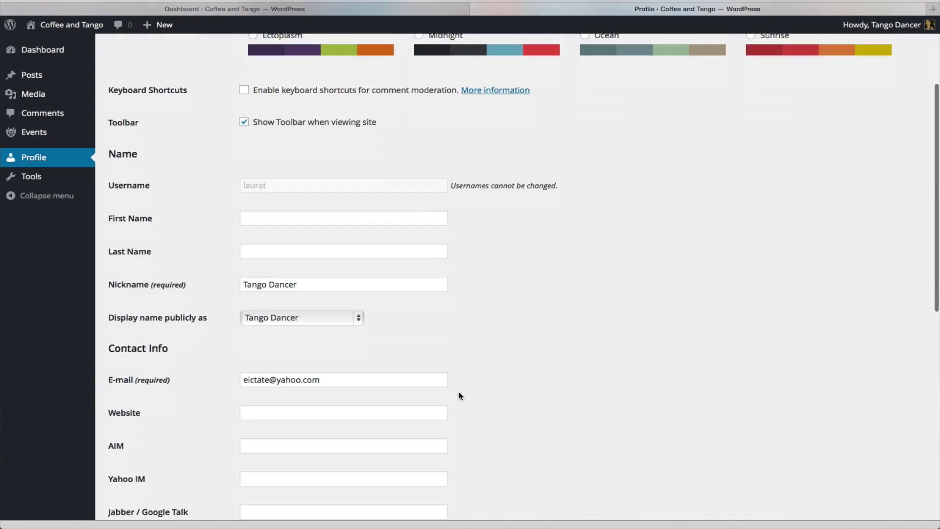
pyautogui.scroll(-10, 459, 396)
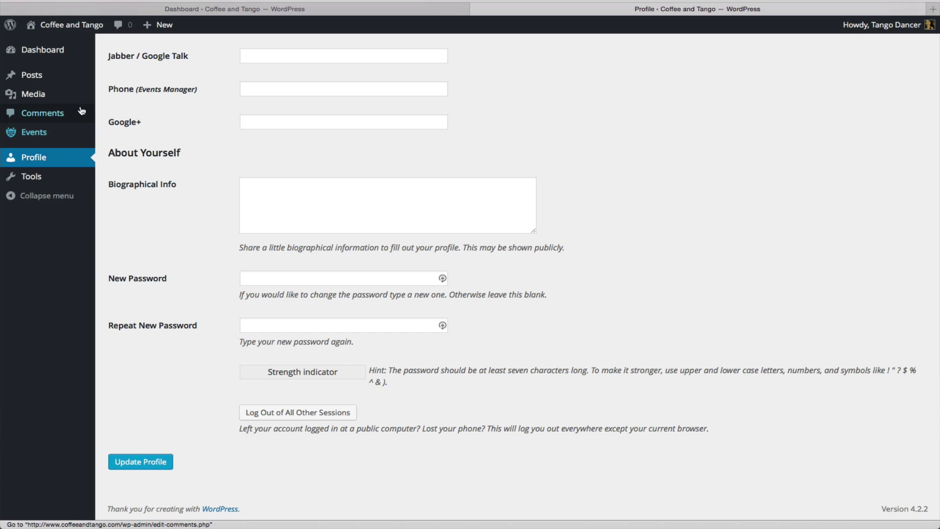
pyautogui.click(54, 56)
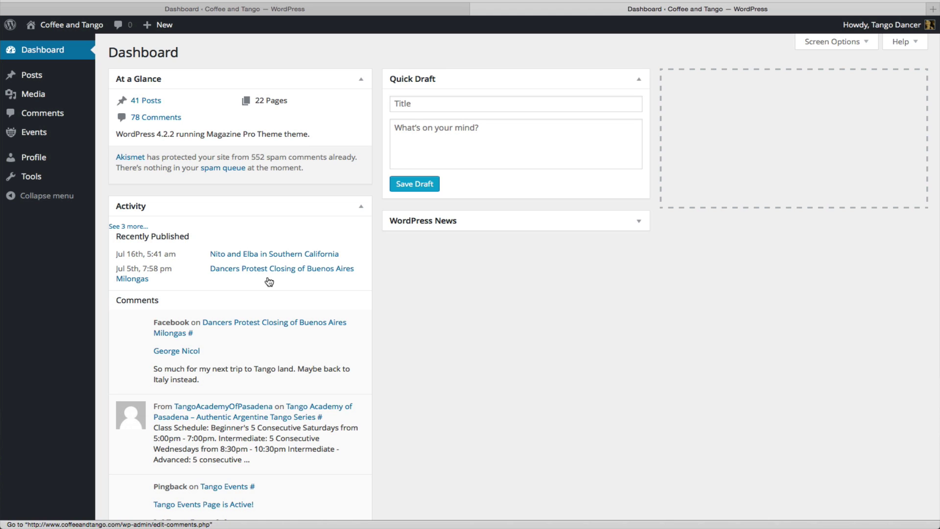
# - Choose Events > Add Event in the admin sidebar to get a blank event form
pyautogui.scroll(-4, 272, 450)
pyautogui.scroll(-1, 273, 453)
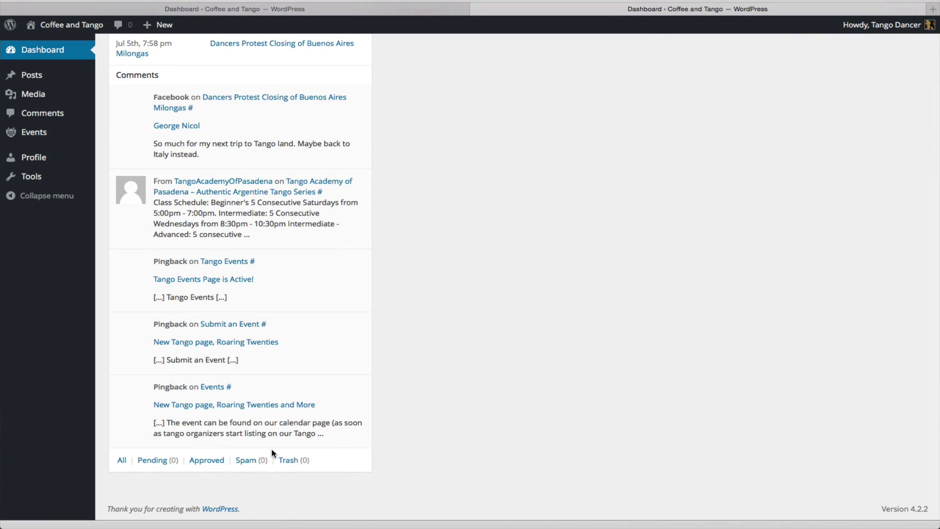
pyautogui.scroll(5, 273, 453)
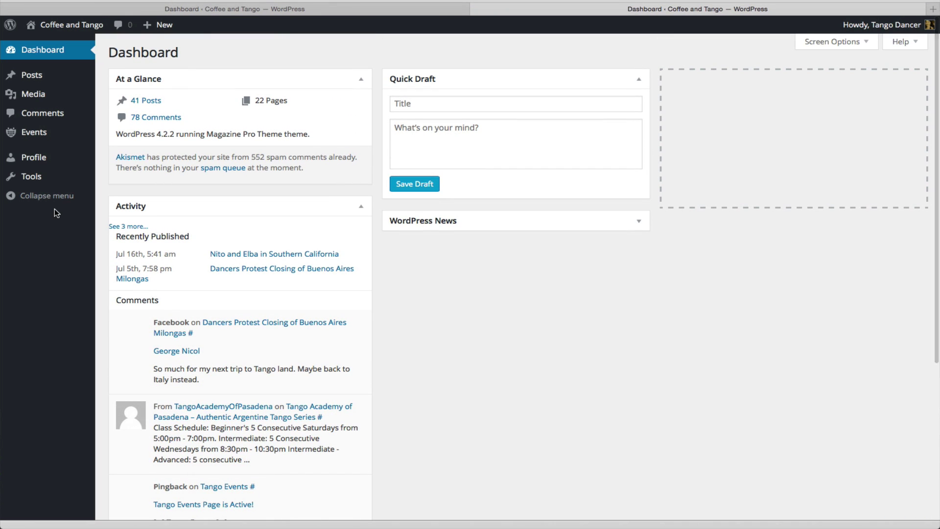
pyautogui.moveTo(156, 27)
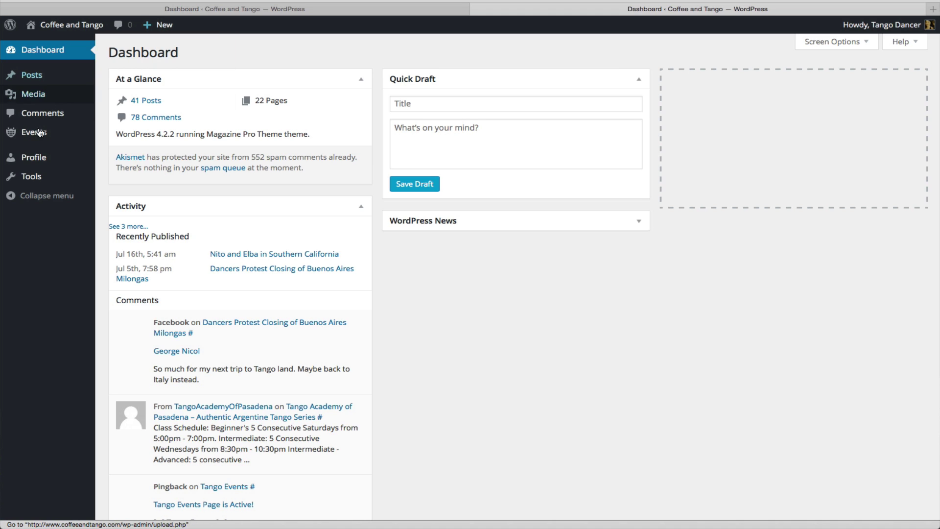
pyautogui.moveTo(39, 139)
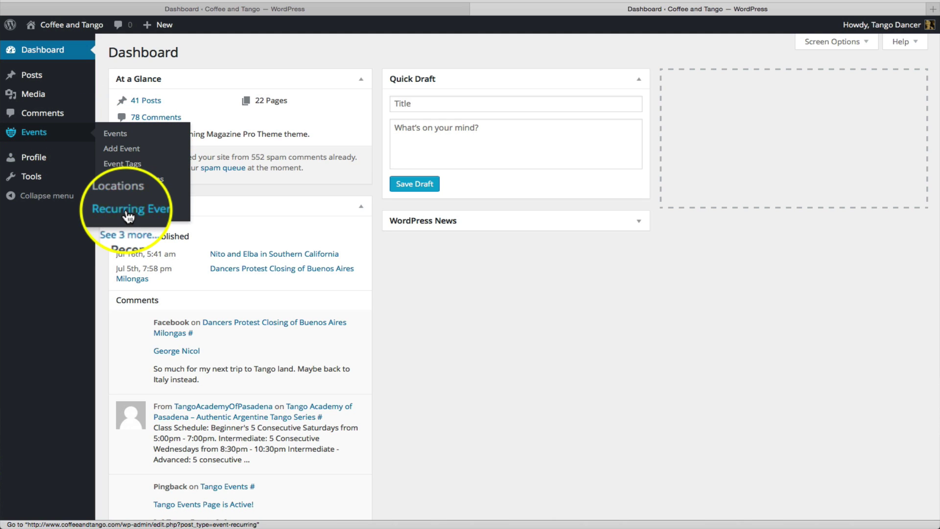
pyautogui.click(121, 148)
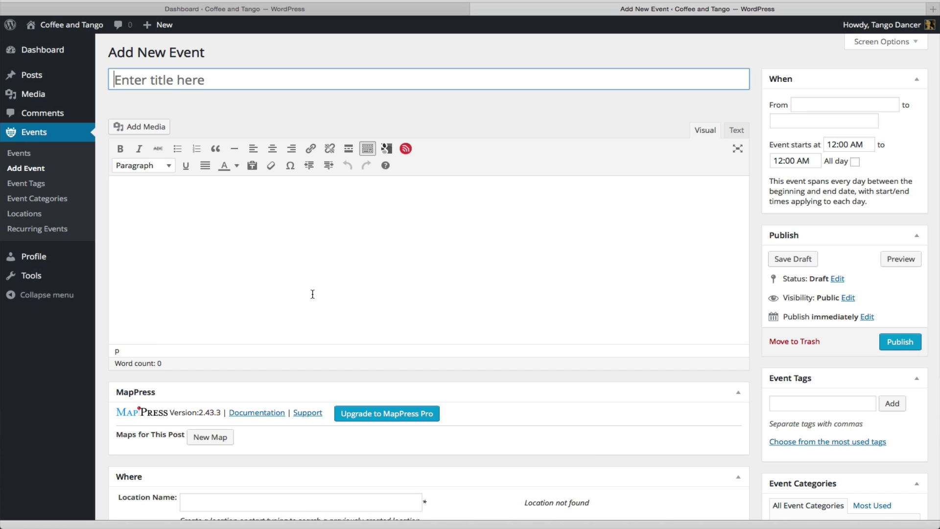
# - Title the new event 'Milonga performance tonight'
pyautogui.scroll(-3, 313, 294)
pyautogui.scroll(3, 313, 294)
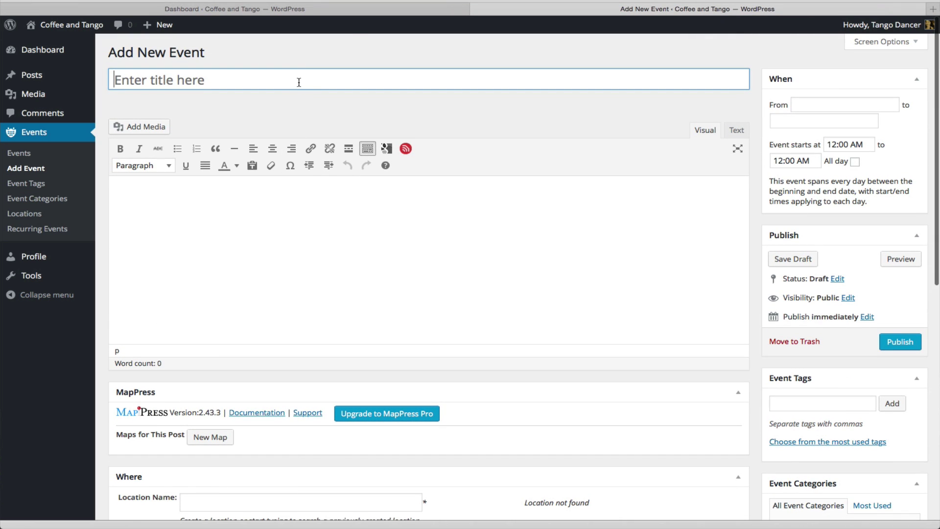
pyautogui.write('Miloga')
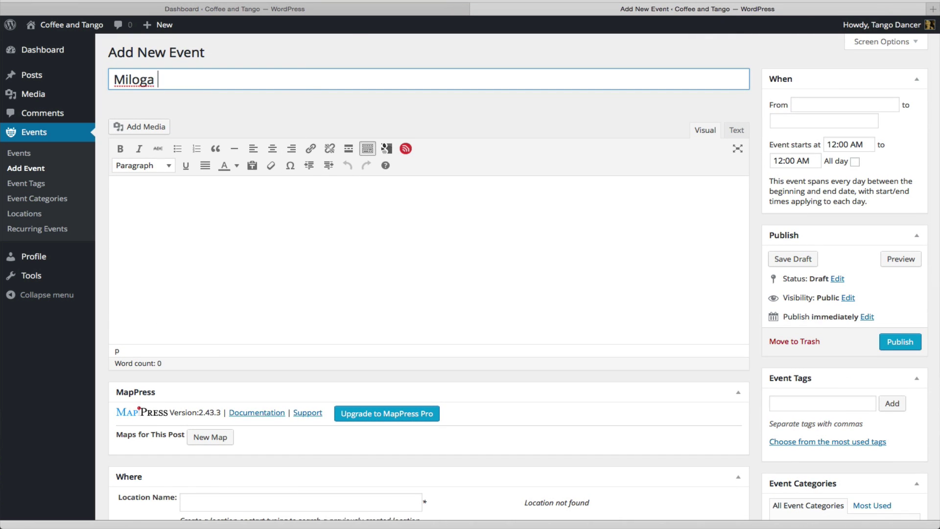
pyautogui.press('BackSpace')
pyautogui.press('BackSpace')
pyautogui.press('BackSpace')
pyautogui.write('nga performance tonight')
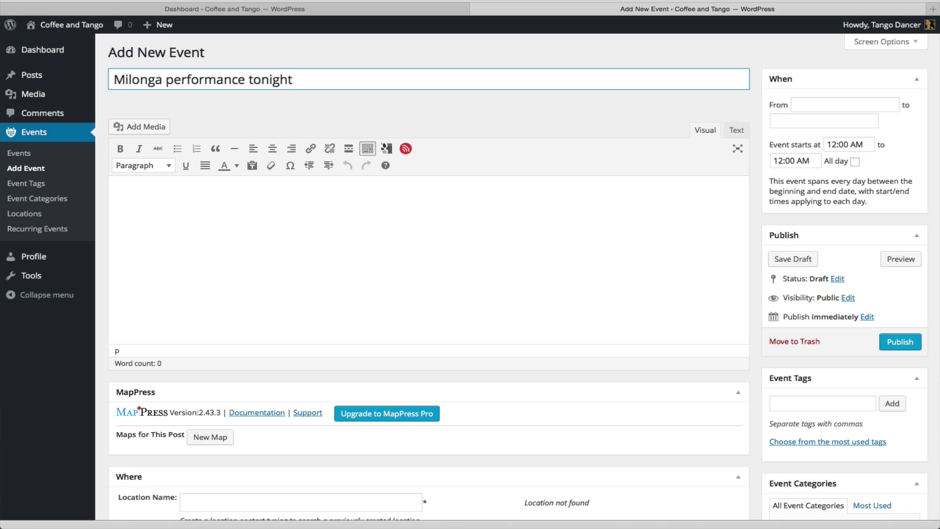
pyautogui.press('Tab')
# - Add 'description,' as body text and save the event as a draft
pyautogui.hotkey('ctrl', 'Up')
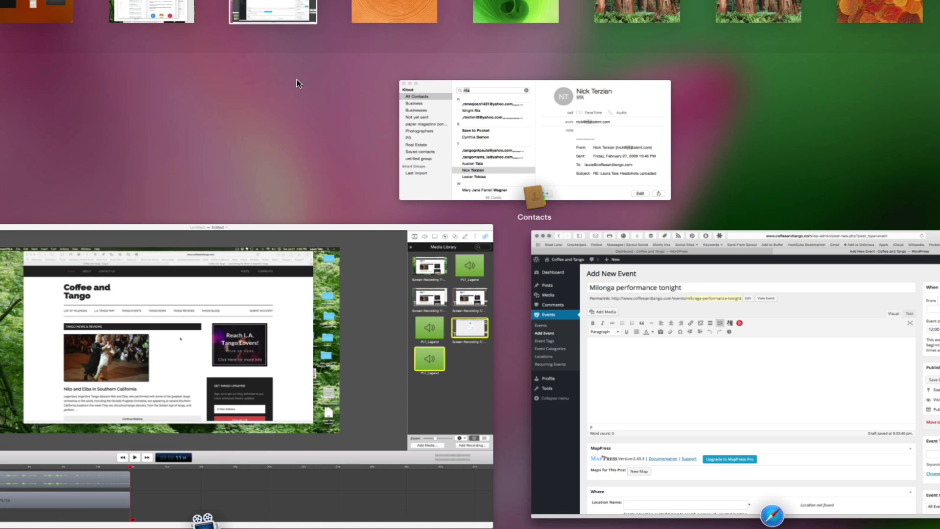
pyautogui.click(695, 403)
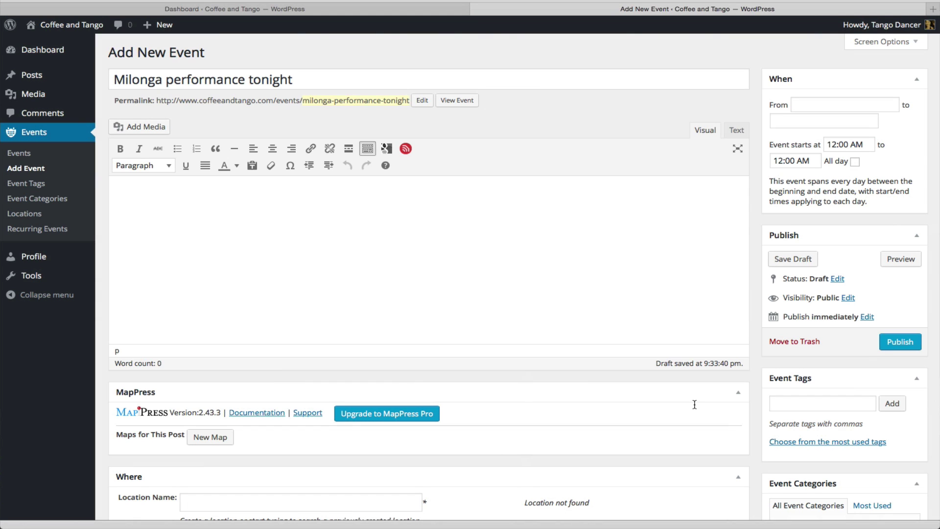
pyautogui.write('description,')
pyautogui.click(791, 259)
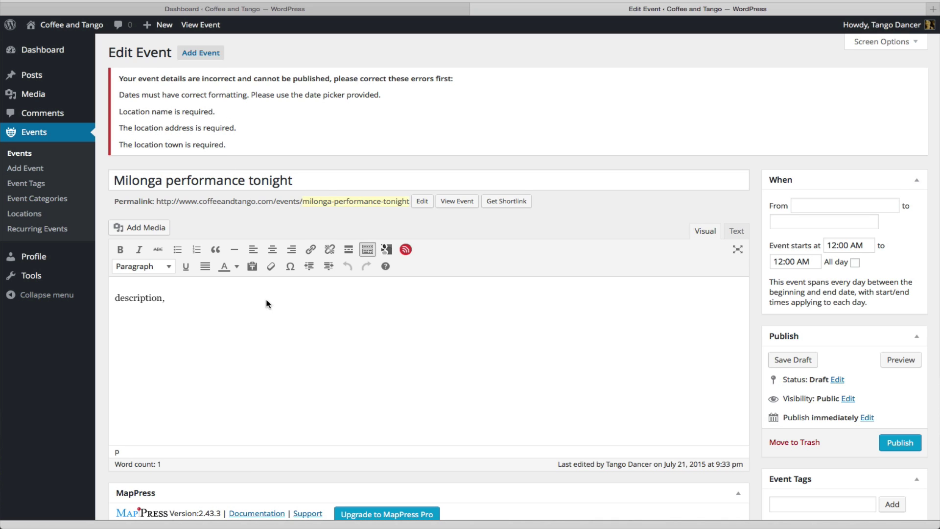
pyautogui.scroll(-1, 267, 304)
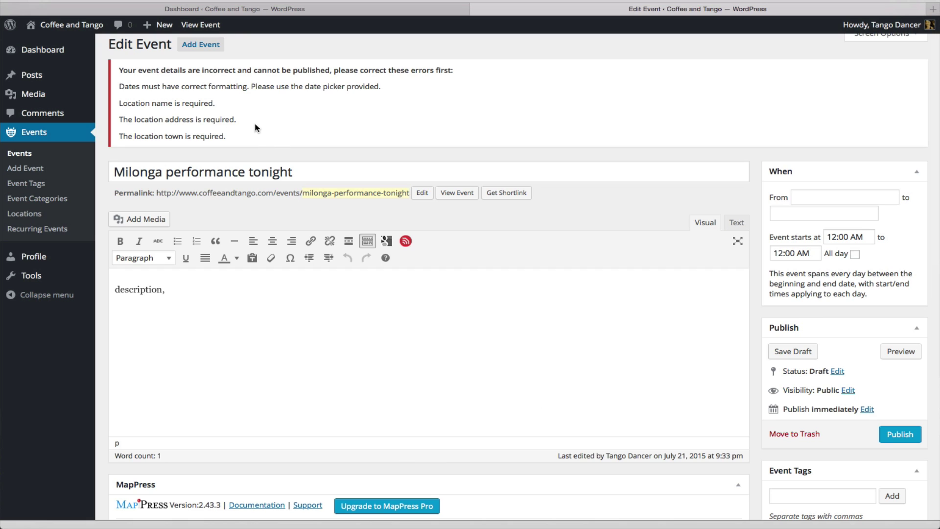
pyautogui.click(189, 294)
# - Insert the first tango dancers photo at Full Size (466 × 277) into the description
pyautogui.click(157, 222)
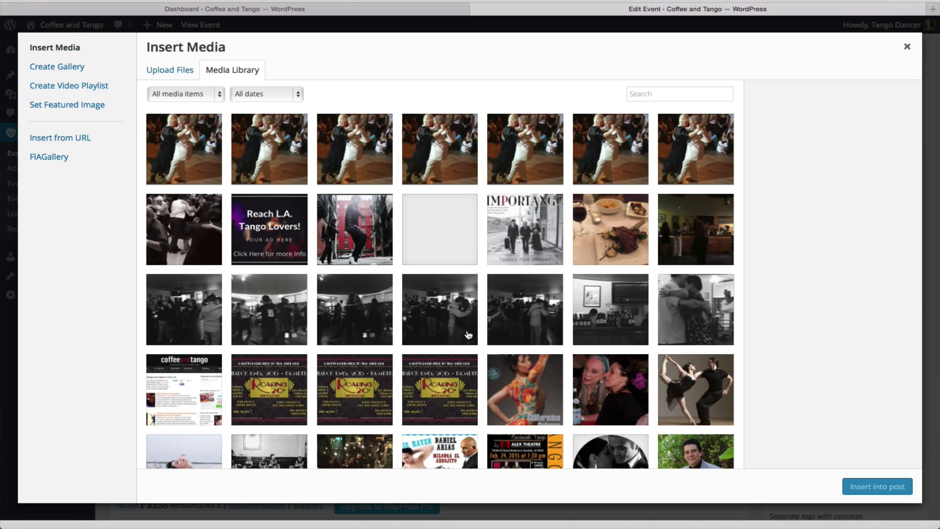
pyautogui.click(200, 165)
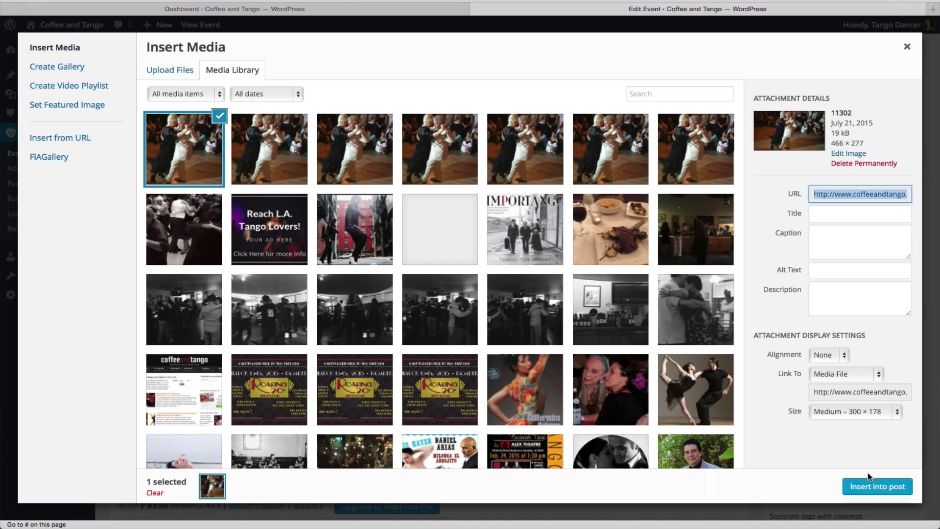
pyautogui.click(183, 75)
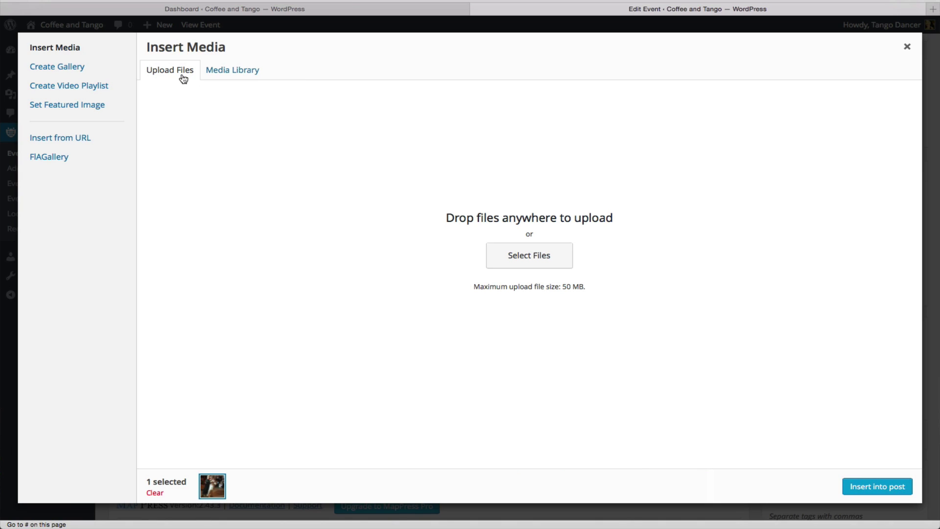
pyautogui.click(515, 257)
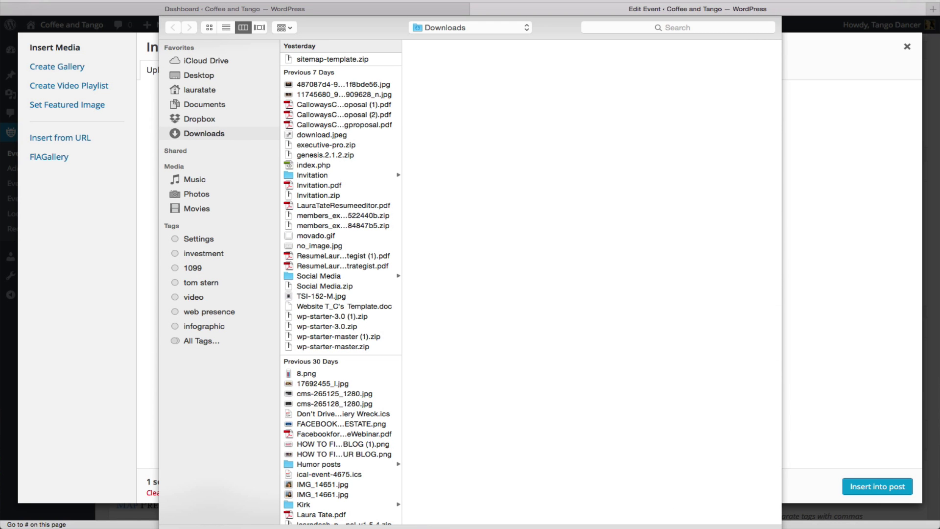
pyautogui.press('Escape')
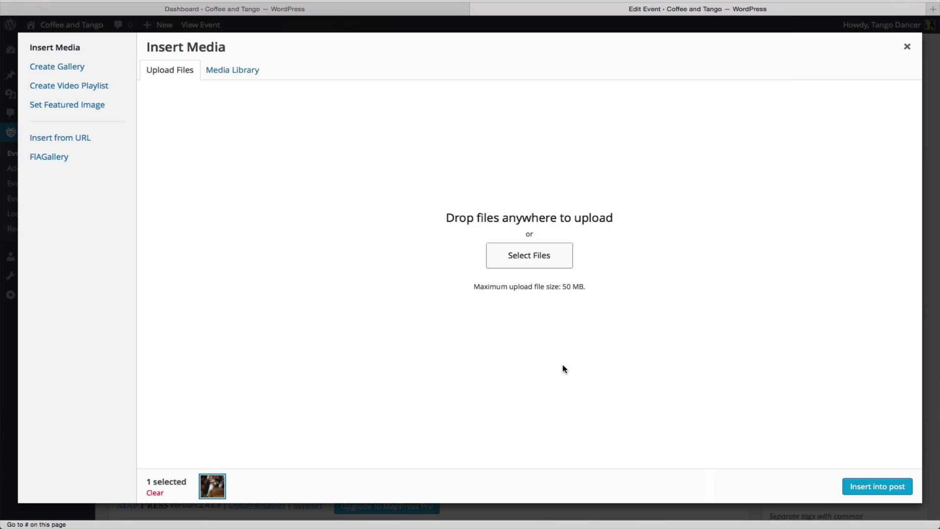
pyautogui.click(237, 77)
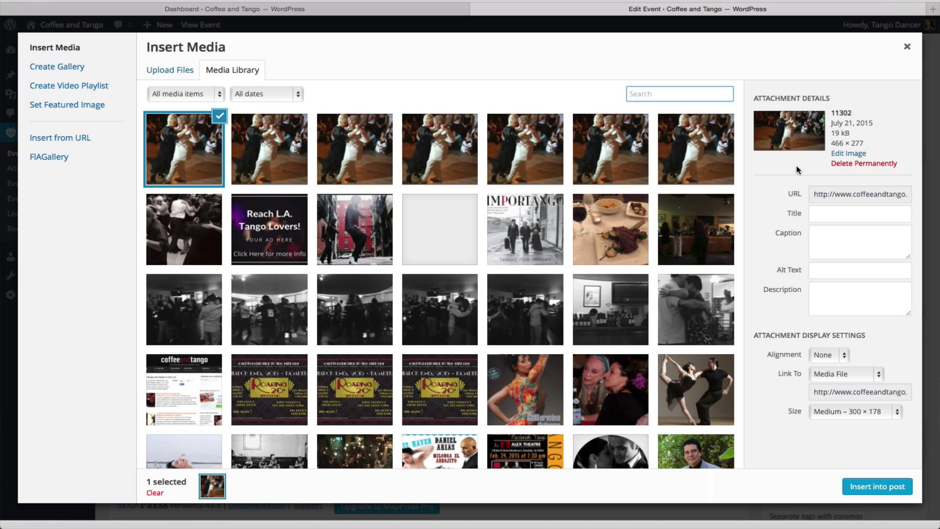
pyautogui.click(834, 410)
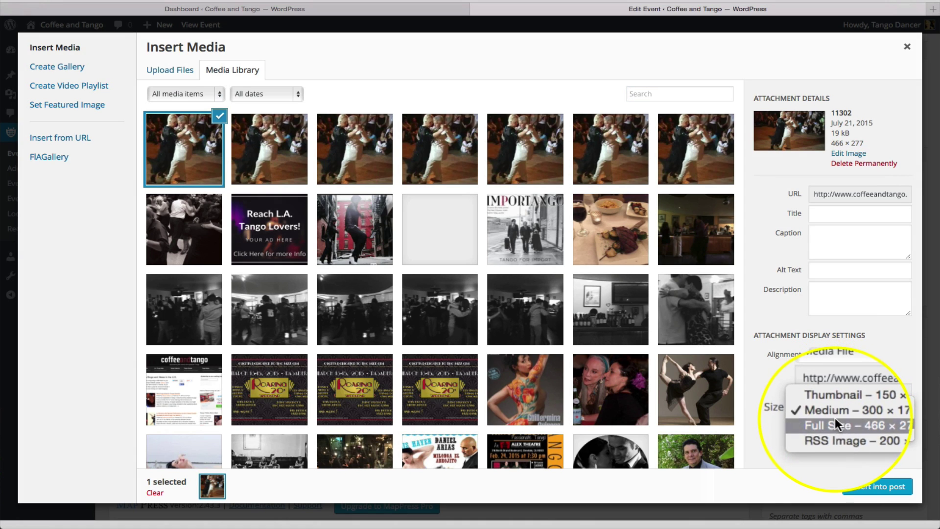
pyautogui.click(836, 420)
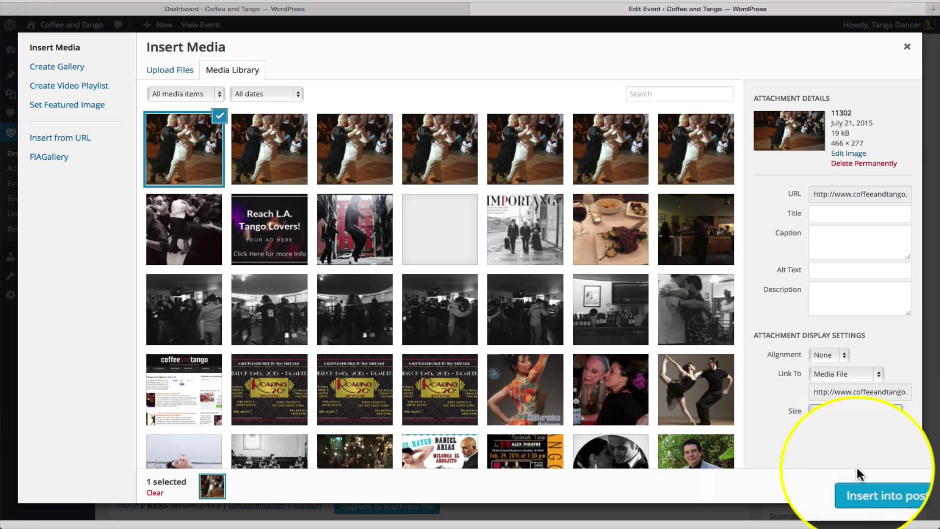
pyautogui.click(862, 485)
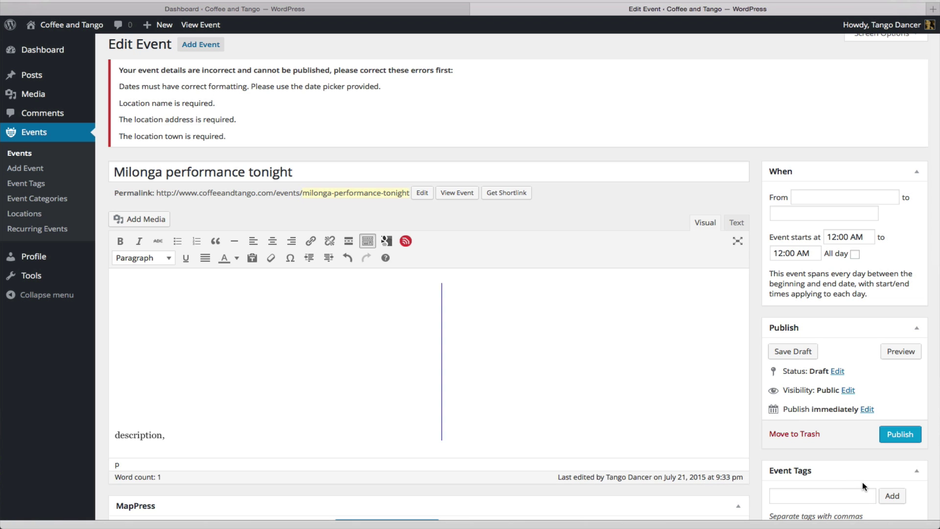
# - Left-align the inserted tango photo and confirm its image settings with Update
pyautogui.click(368, 380)
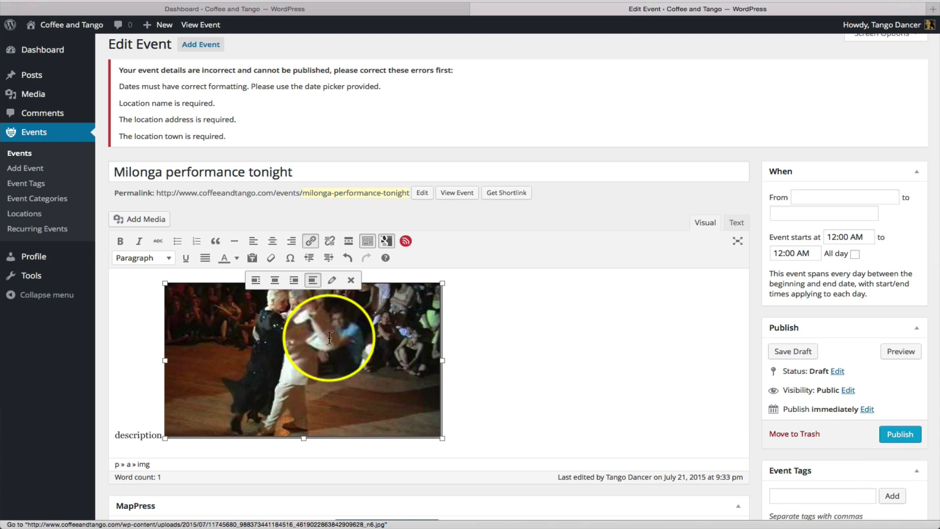
pyautogui.click(275, 280)
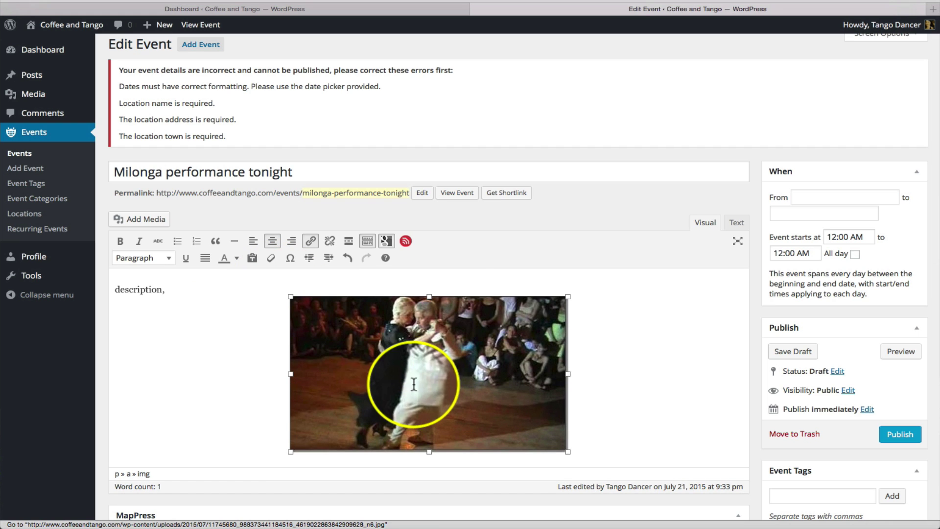
pyautogui.click(380, 279)
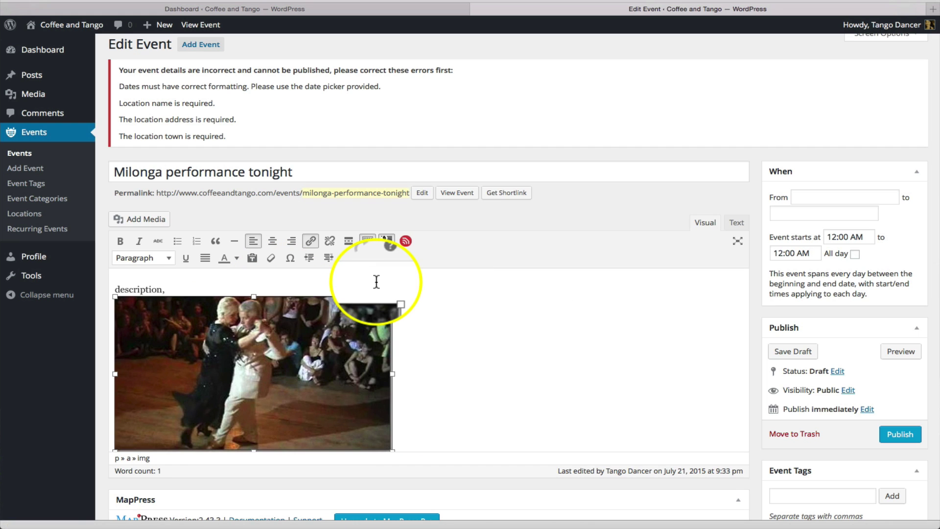
pyautogui.click(278, 392)
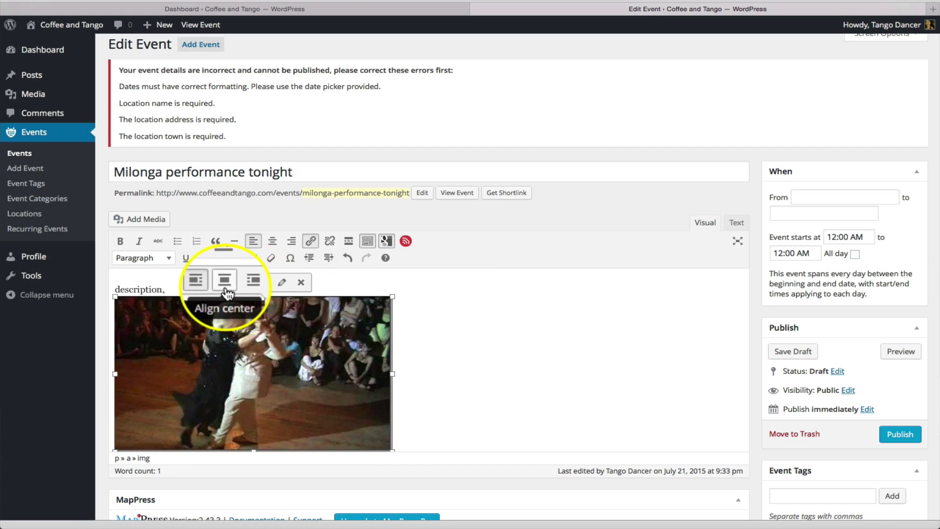
pyautogui.click(282, 283)
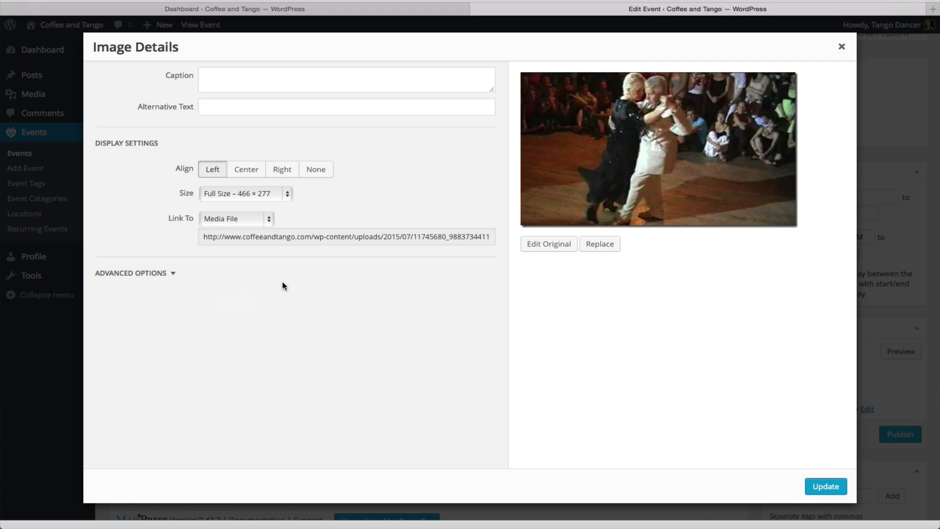
pyautogui.click(826, 487)
pyautogui.scroll(-2, 522, 389)
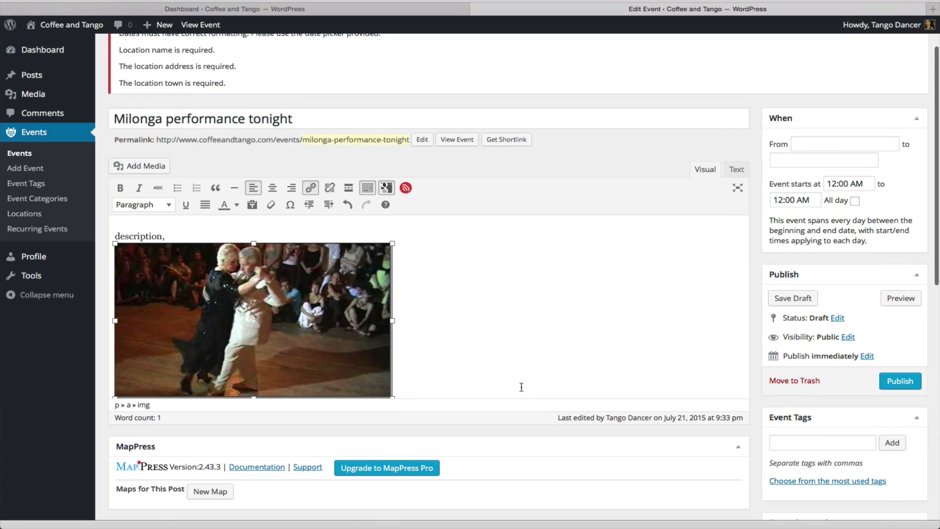
pyautogui.scroll(-4, 596, 381)
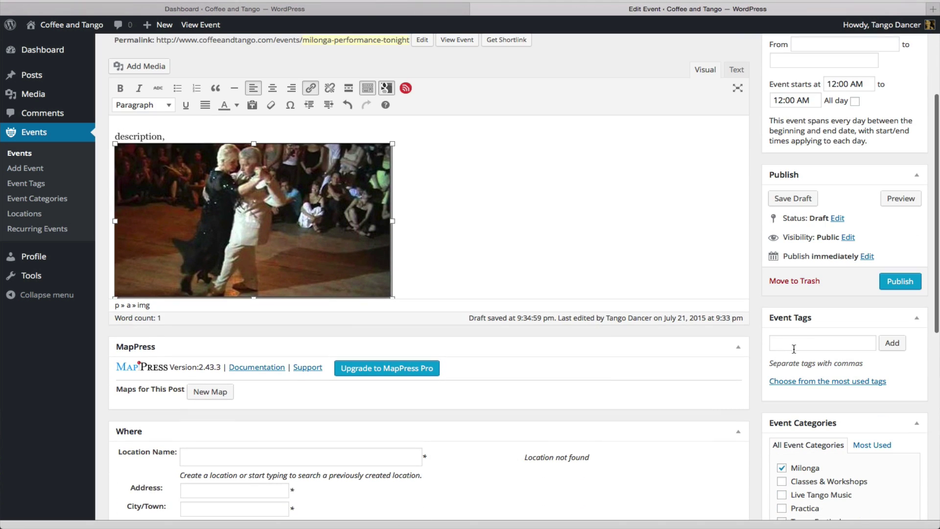
# - Add the event tags milonga, tango performance, and into and elba
pyautogui.click(798, 348)
pyautogui.write('milong')
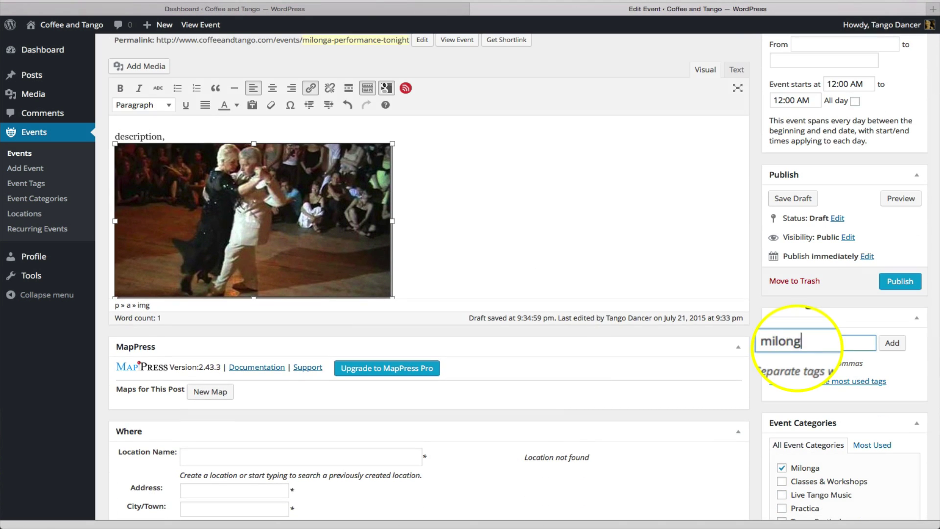
pyautogui.write('a, tang')
pyautogui.press('BackSpace')
pyautogui.write('go performance,')
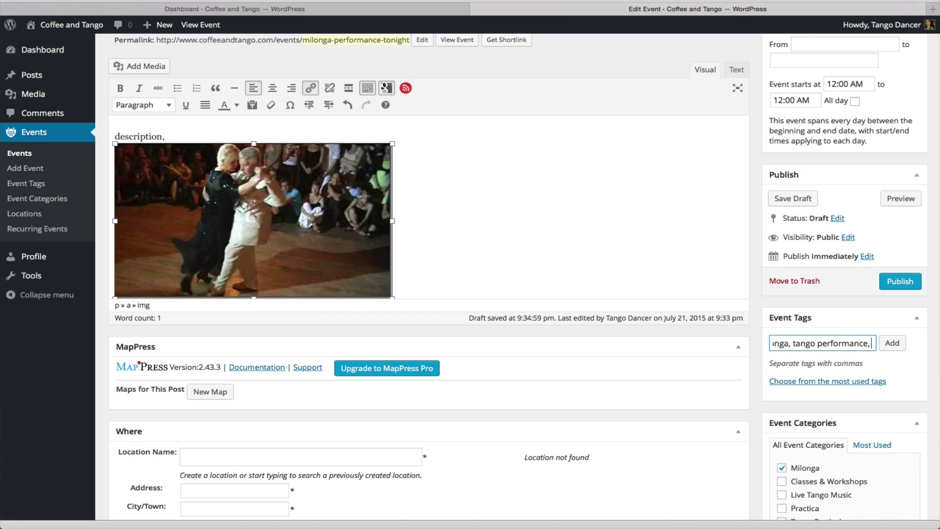
pyautogui.write(' into and elba')
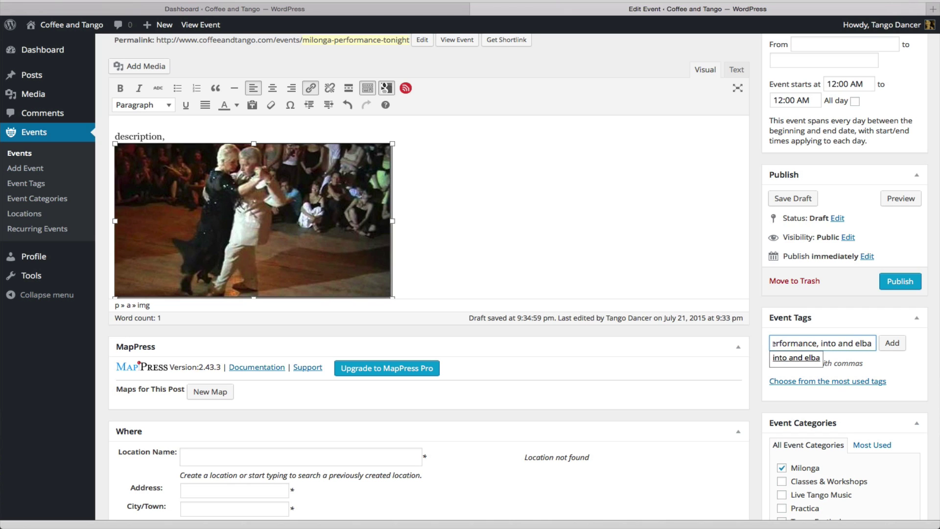
pyautogui.click(892, 344)
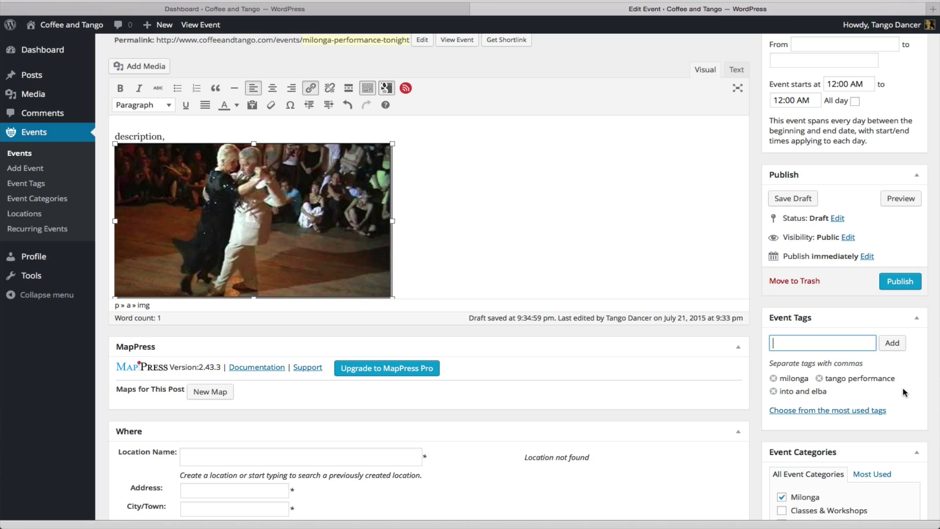
pyautogui.scroll(-2, 903, 389)
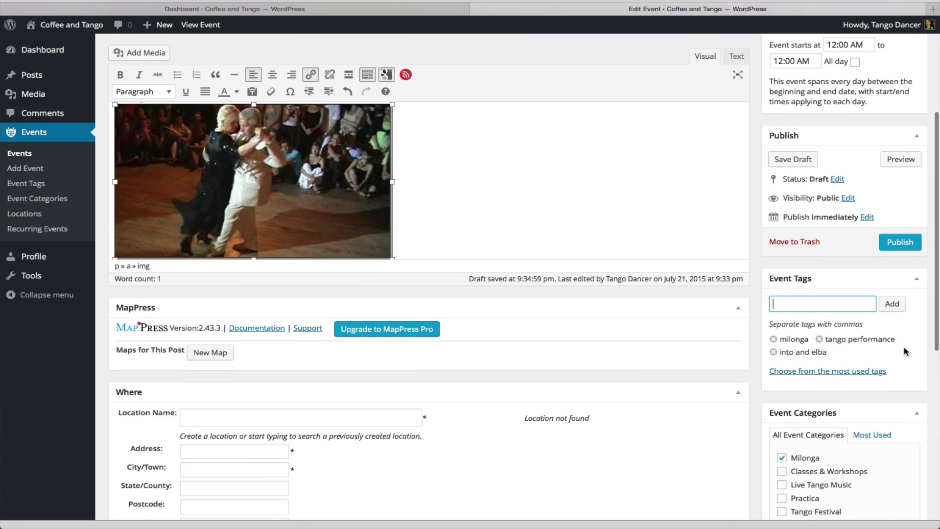
pyautogui.scroll(-2, 904, 348)
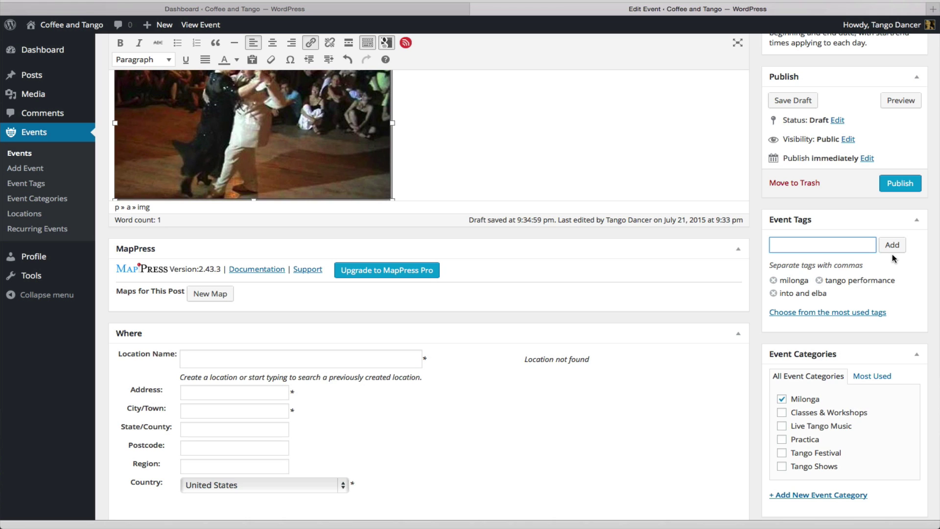
# - Check Classes & Workshops alongside Milonga and save the draft again
pyautogui.scroll(-4, 892, 258)
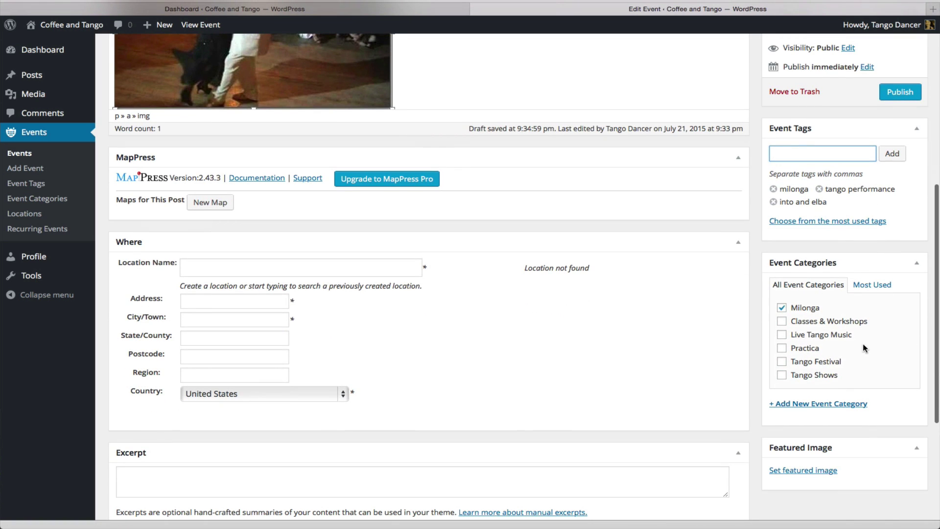
pyautogui.click(782, 322)
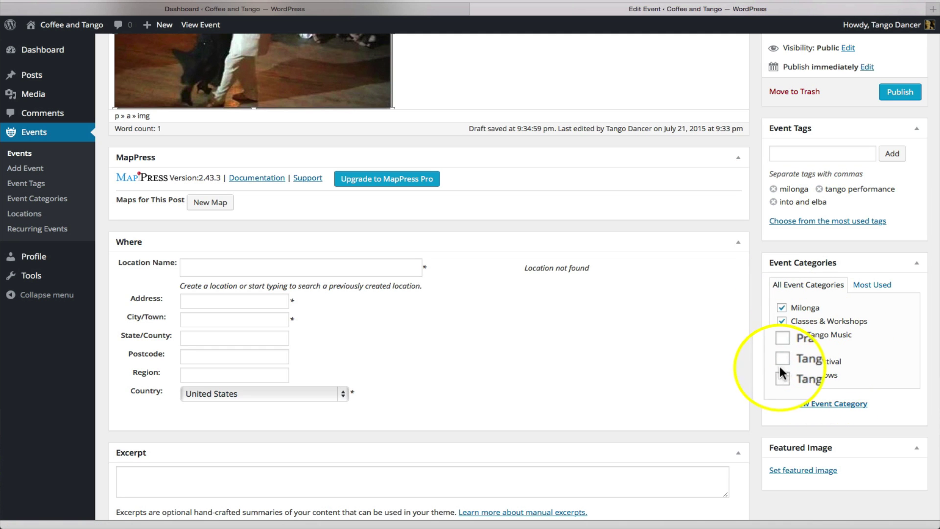
pyautogui.scroll(-3, 778, 368)
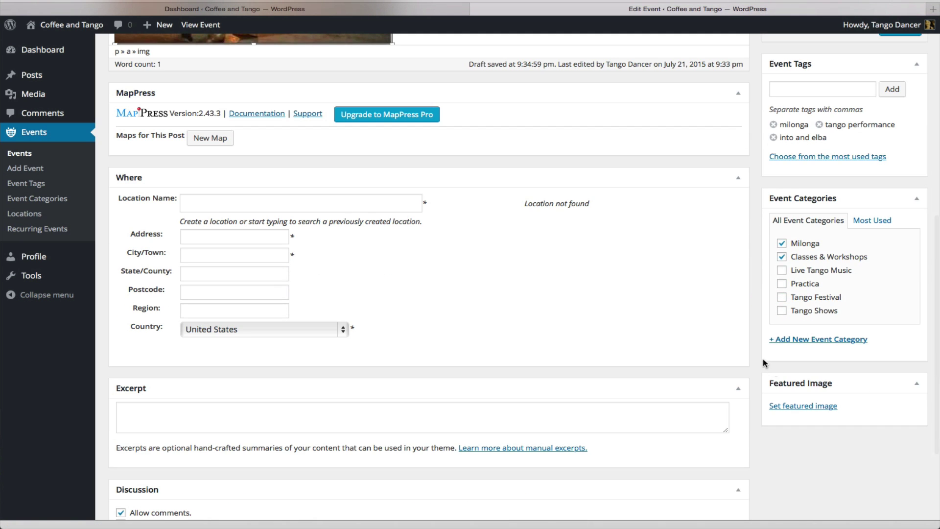
pyautogui.scroll(20, 762, 357)
pyautogui.click(791, 361)
pyautogui.scroll(-2, 640, 375)
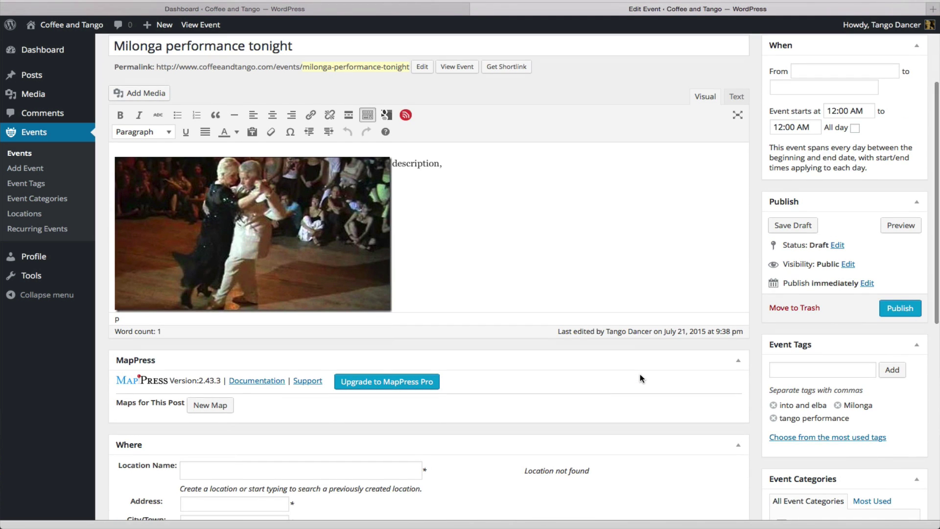
pyautogui.scroll(-1, 640, 378)
pyautogui.scroll(-5, 640, 378)
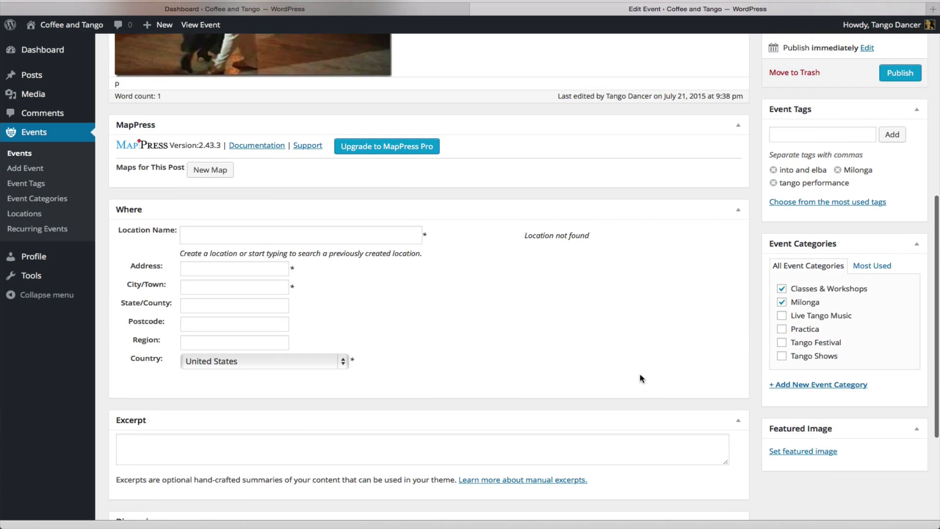
pyautogui.scroll(-1, 641, 379)
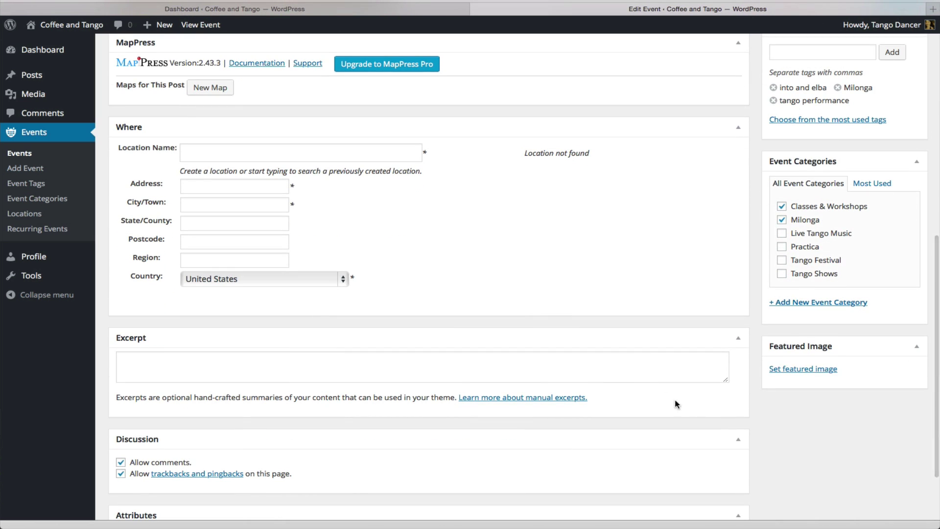
pyautogui.scroll(7, 557, 271)
# - Remove the tango photo from the event description
pyautogui.click(343, 263)
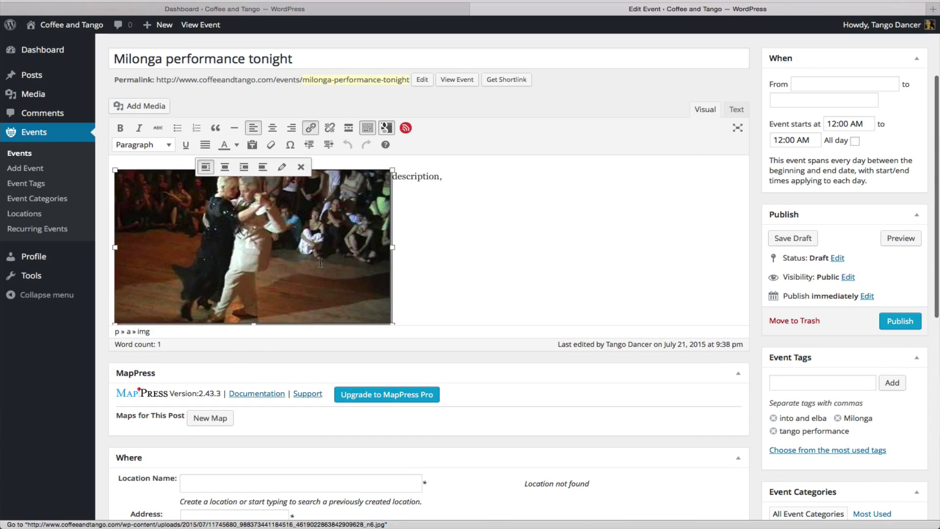
pyautogui.click(299, 167)
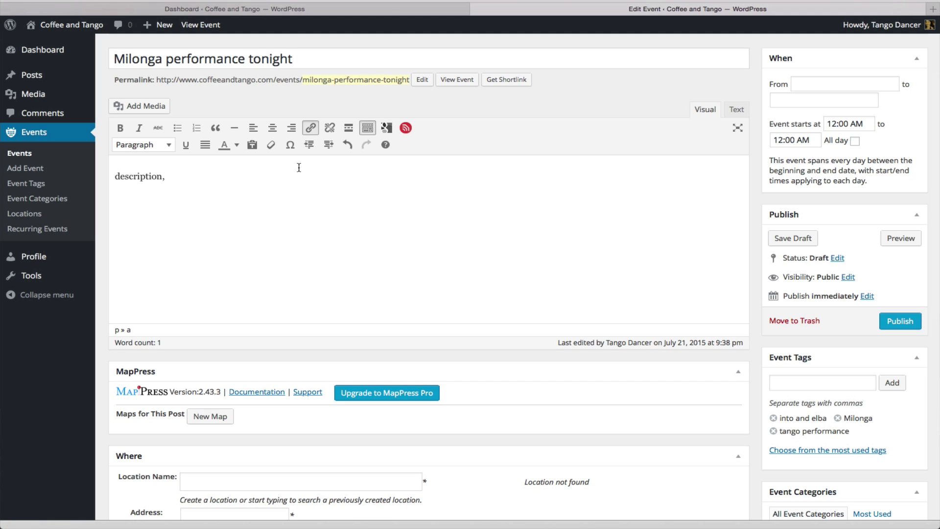
pyautogui.scroll(-7, 828, 348)
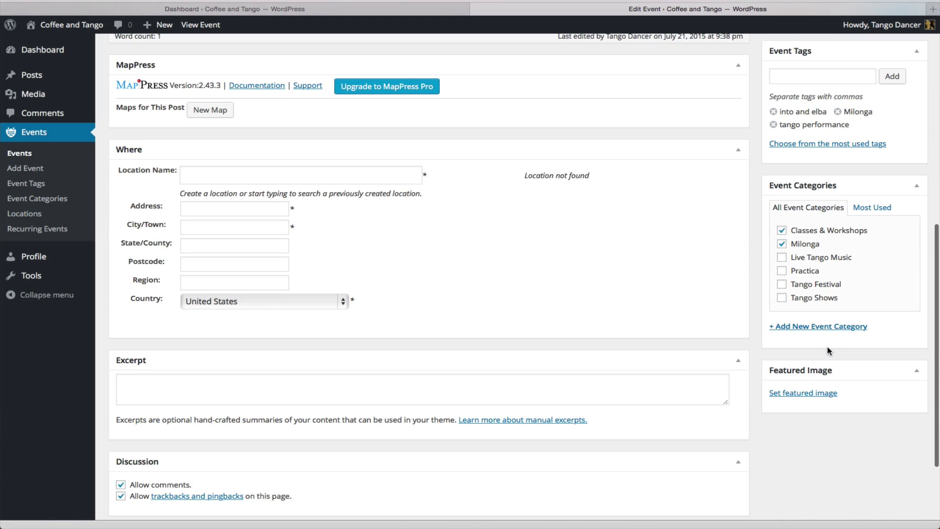
pyautogui.scroll(-1, 830, 350)
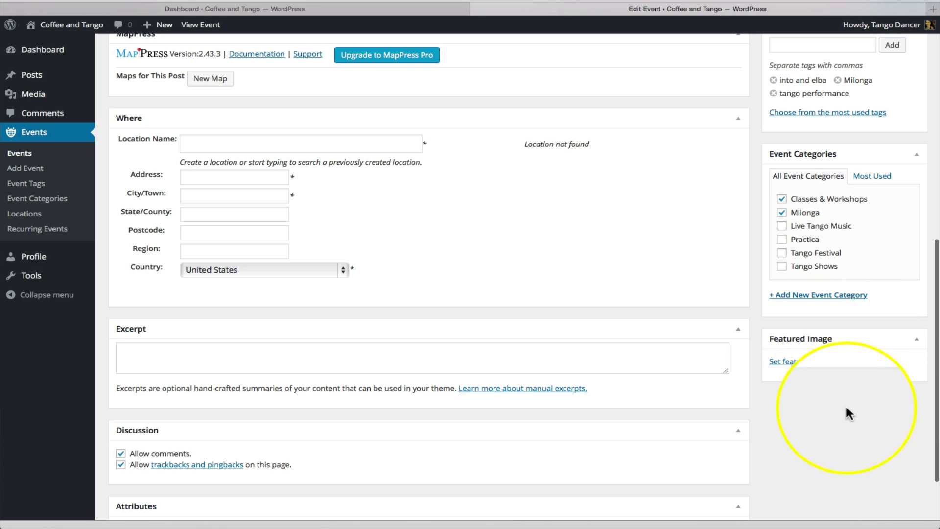
# - Set the first tango dancing photo from the Media Library as the featured image
pyautogui.click(812, 367)
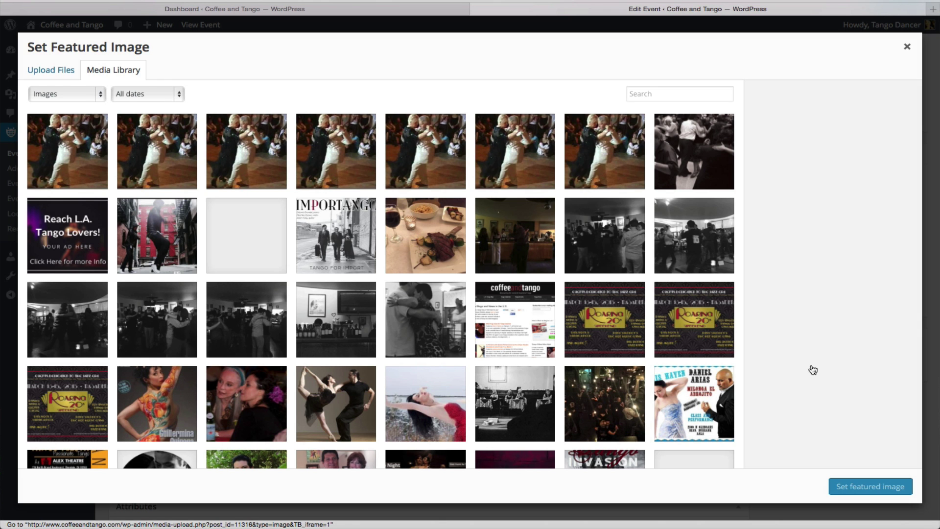
pyautogui.click(97, 165)
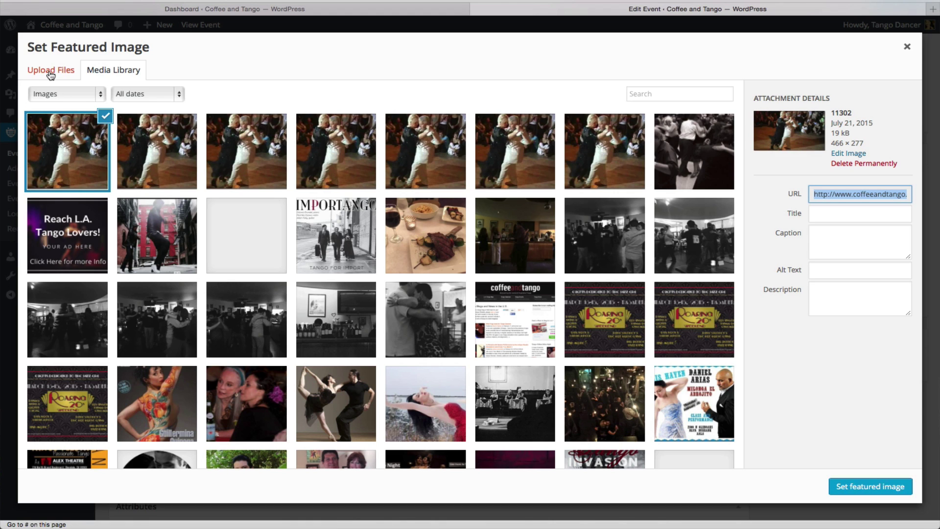
pyautogui.click(850, 487)
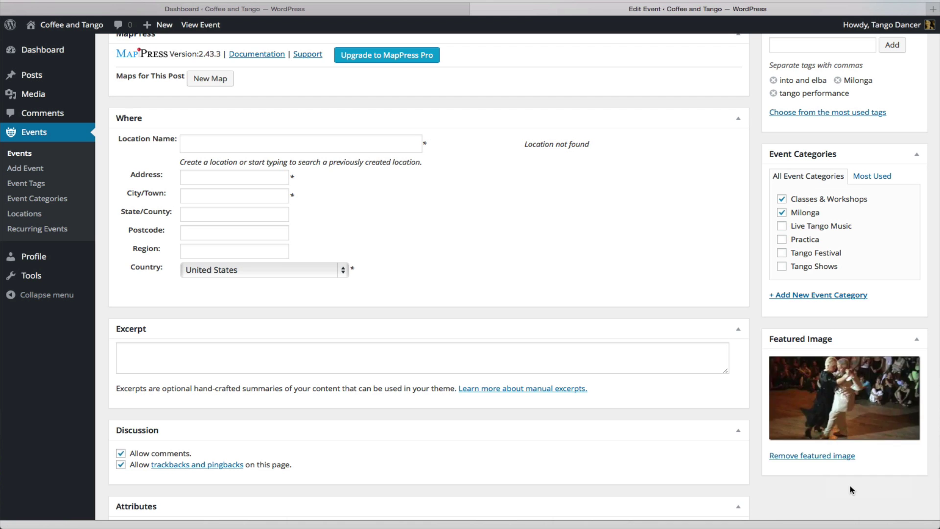
# - Replace the Wokano venue with International Dance Academy (IDA), 6755 Hollywood Blvd, Los Angeles
pyautogui.scroll(5, 457, 487)
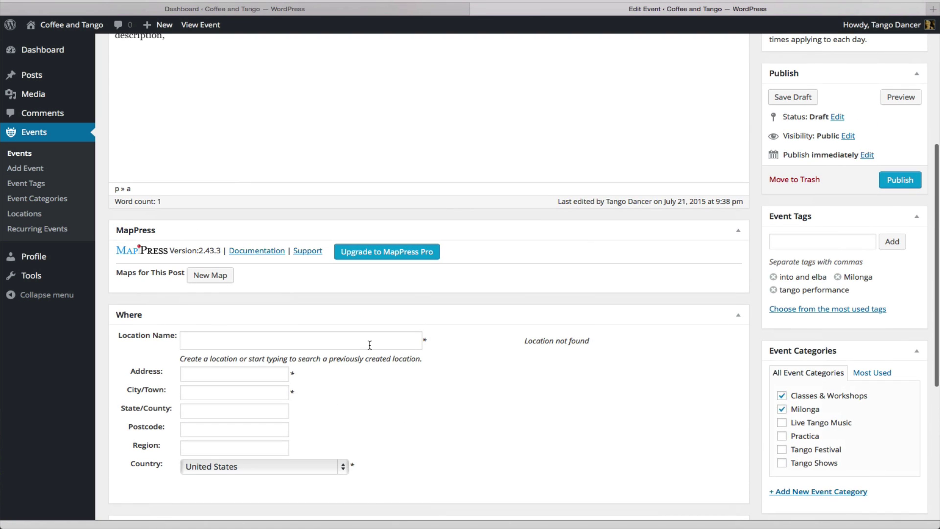
pyautogui.click(370, 344)
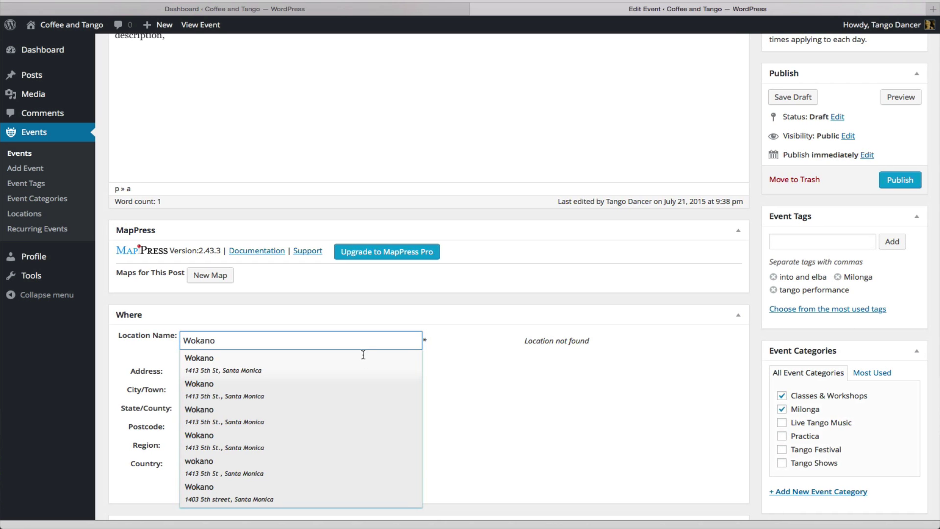
pyautogui.click(362, 358)
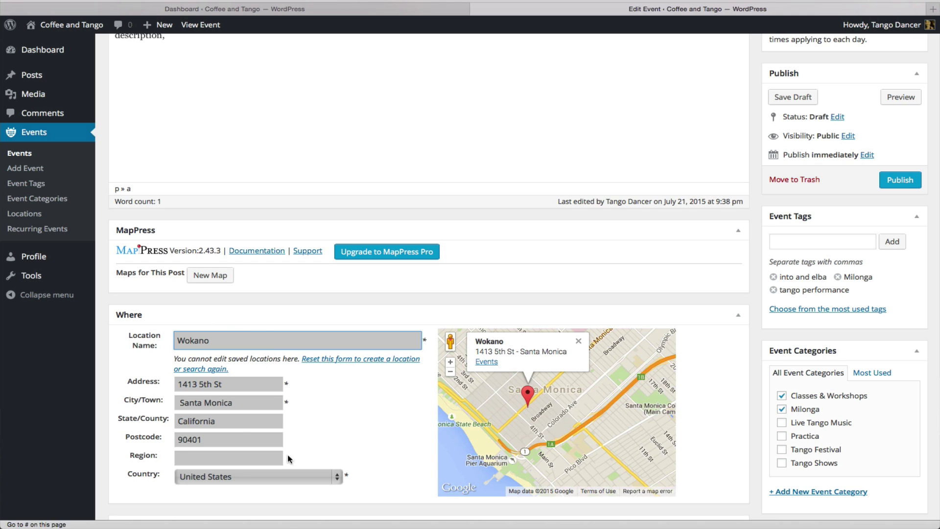
pyautogui.click(344, 367)
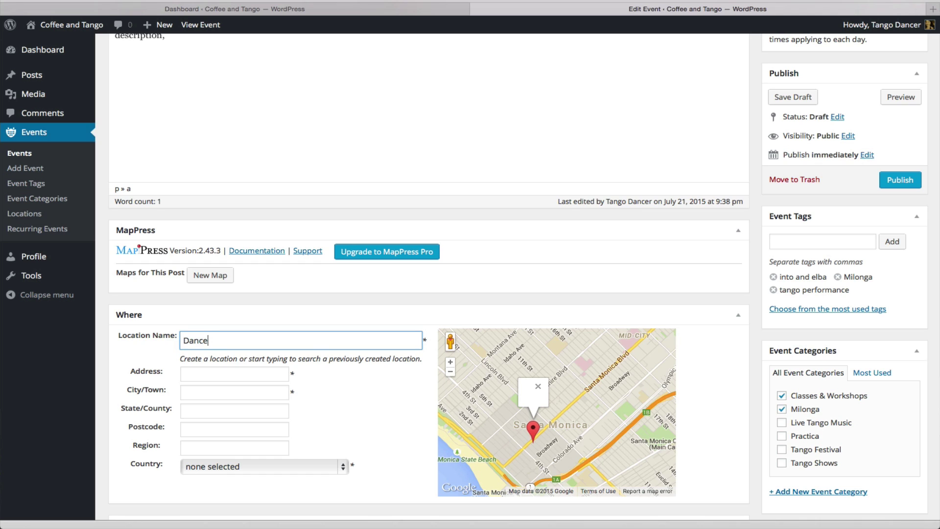
pyautogui.write('Dance Academy')
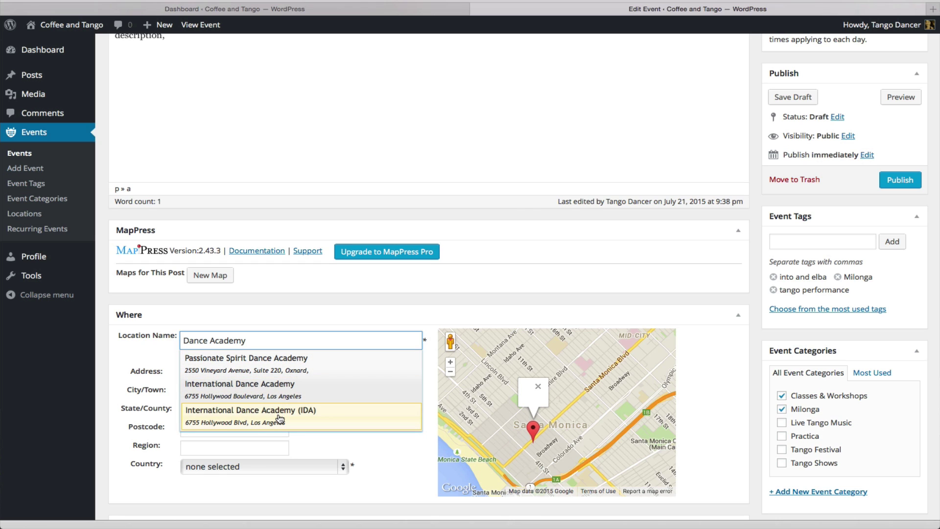
pyautogui.click(247, 421)
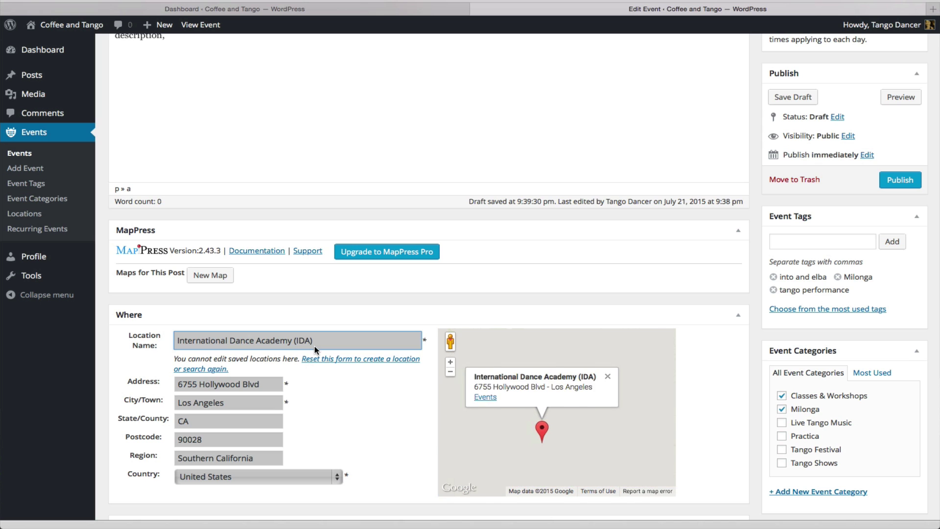
pyautogui.scroll(-5, 300, 447)
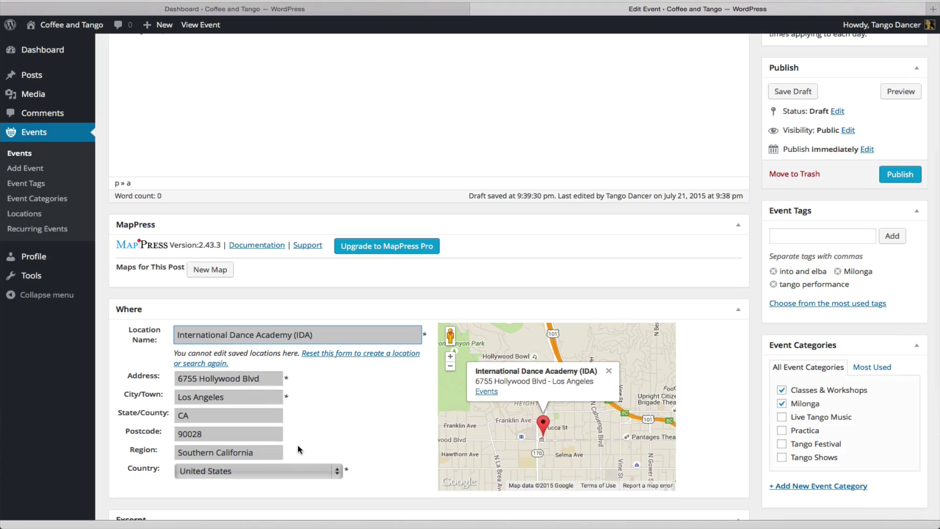
pyautogui.scroll(-2, 299, 446)
pyautogui.scroll(10, 298, 446)
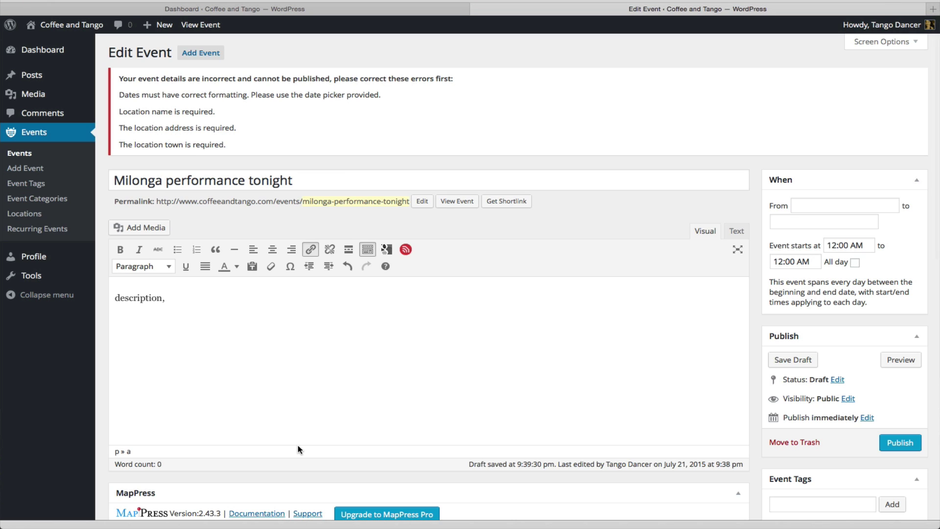
# - Set the event dates from July 25, 2015 to July 26, 2015
pyautogui.click(215, 364)
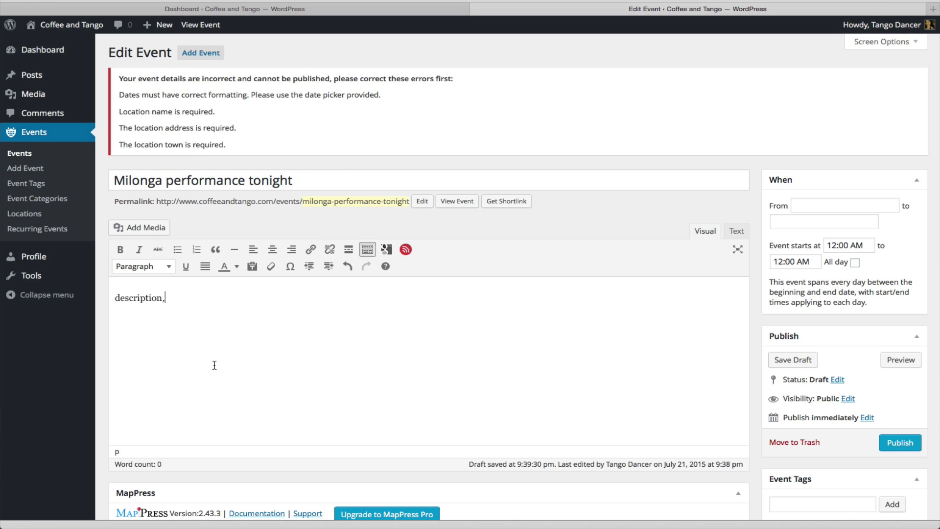
pyautogui.click(808, 207)
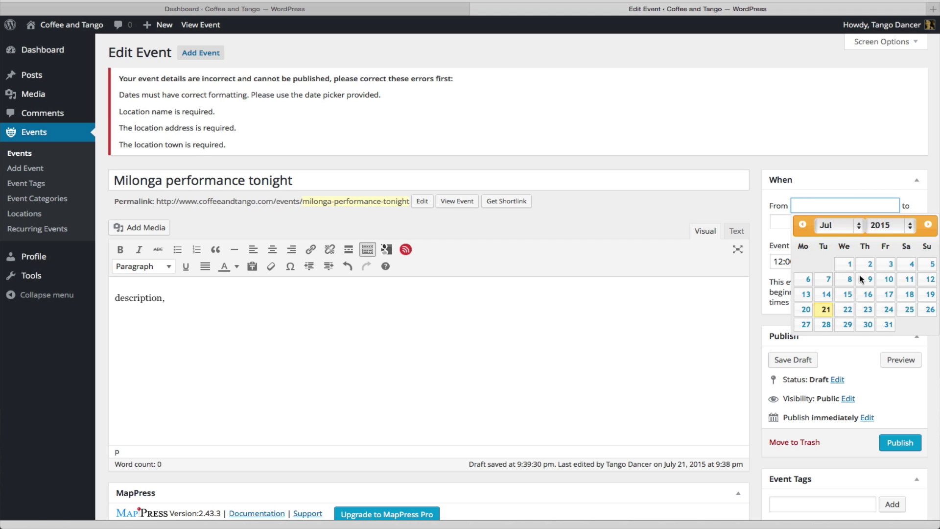
pyautogui.click(910, 309)
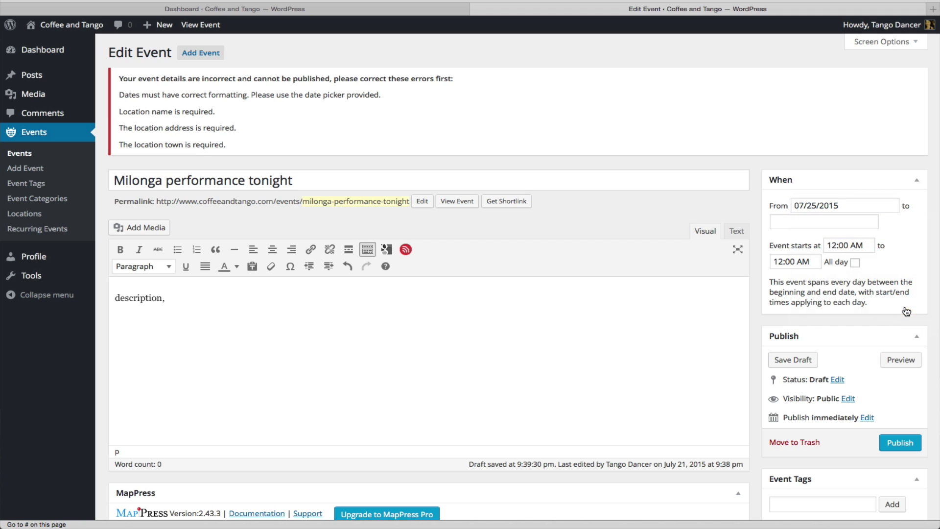
pyautogui.click(797, 222)
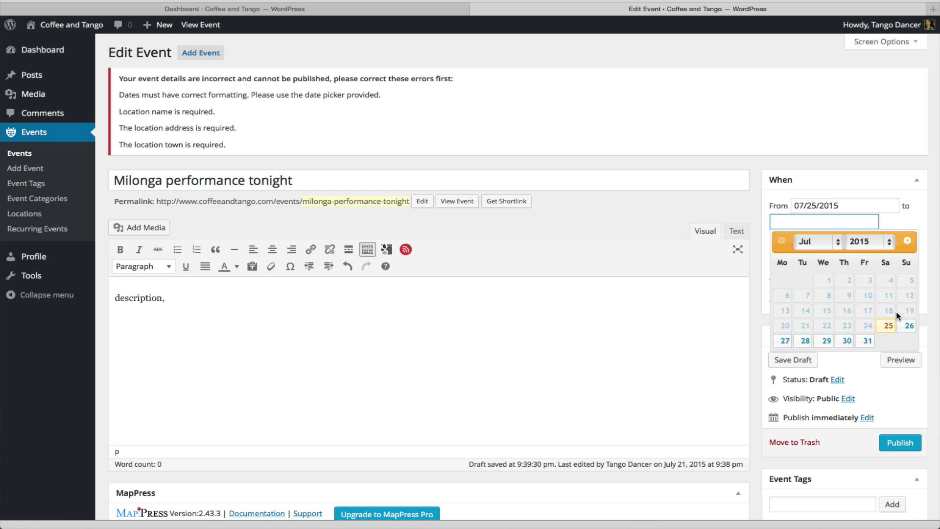
pyautogui.click(909, 326)
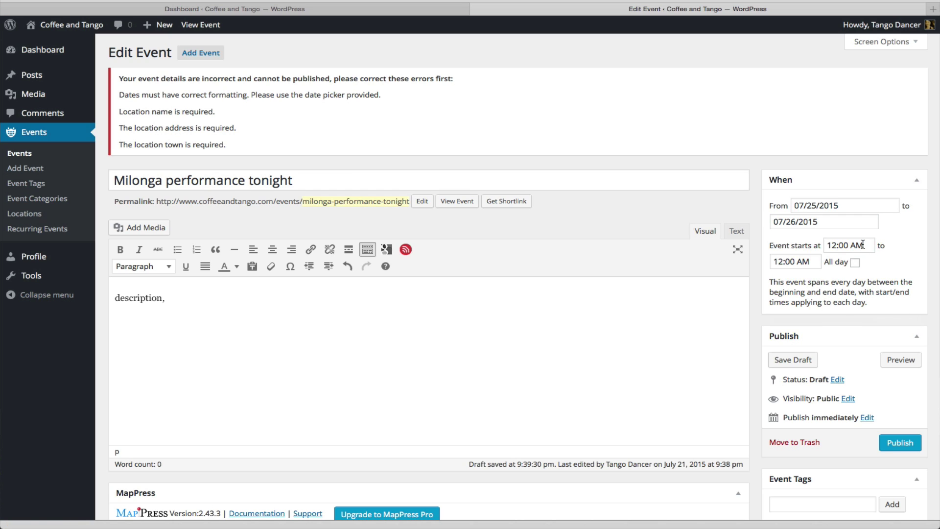
# - Set the start time to 05:30 PM and the end time to 12:45 AM
pyautogui.click(863, 244)
pyautogui.scroll(-15, 849, 314)
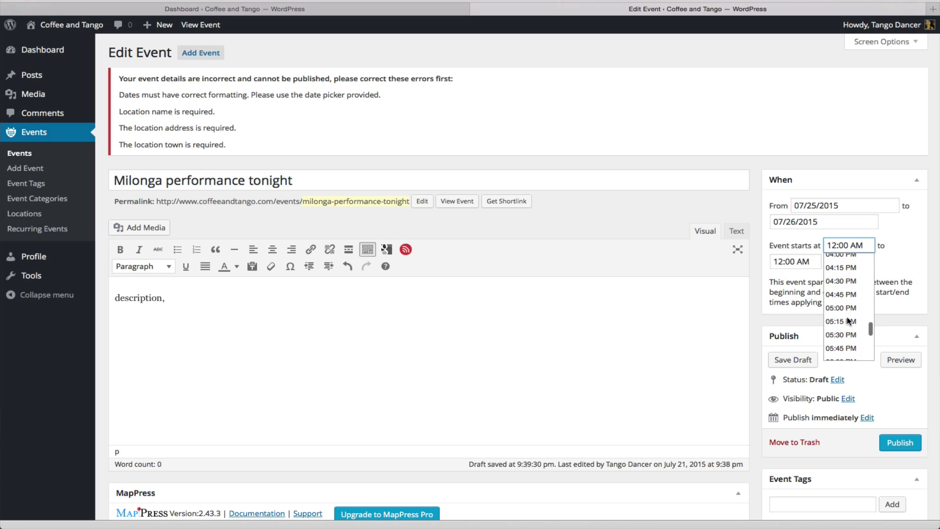
pyautogui.click(843, 335)
pyautogui.click(807, 261)
pyautogui.scroll(15, 813, 302)
pyautogui.click(800, 315)
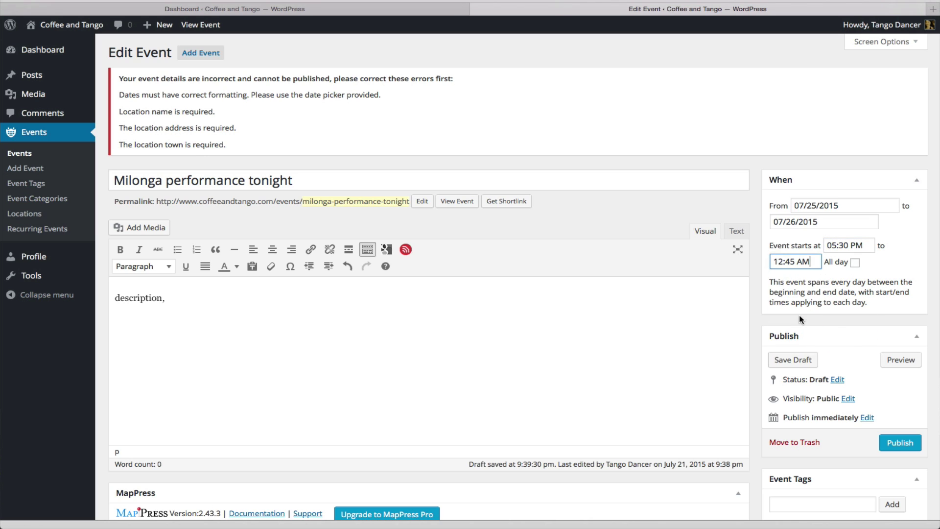
pyautogui.scroll(-1, 692, 385)
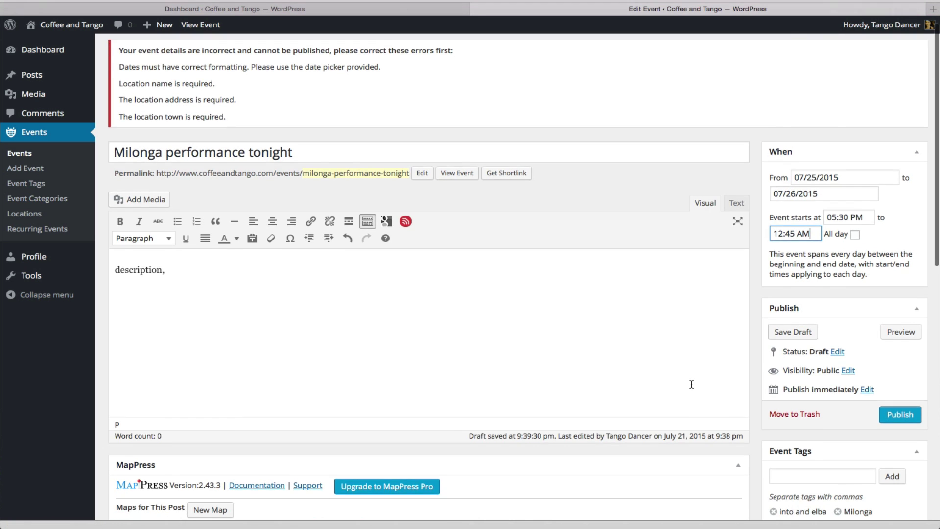
pyautogui.scroll(-10, 692, 384)
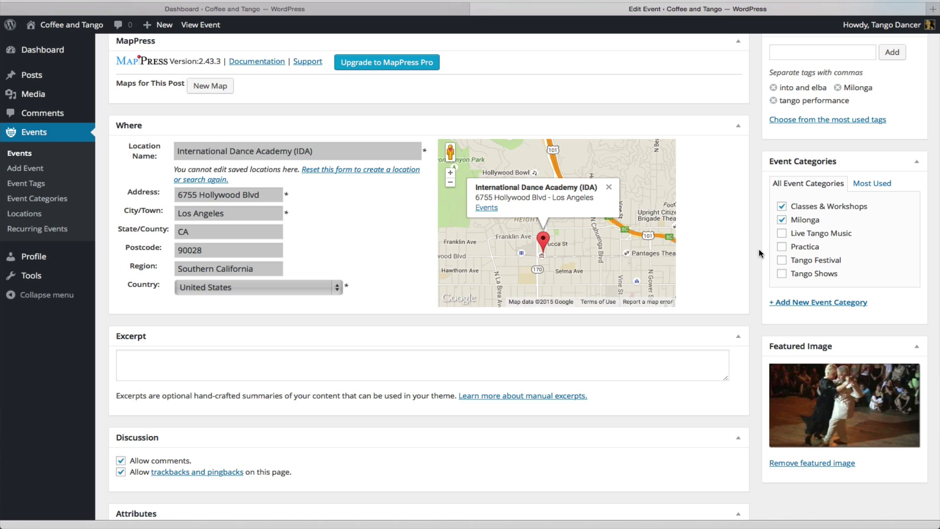
pyautogui.scroll(8, 743, 319)
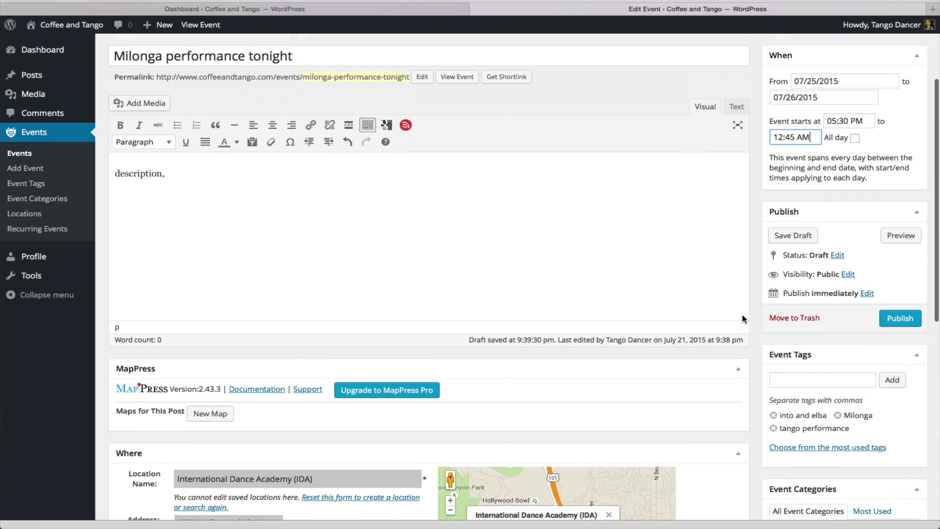
pyautogui.scroll(1, 743, 319)
# - Save Milonga performance tonight as a draft, review its preview, and return to the Edit Event tab
pyautogui.click(797, 250)
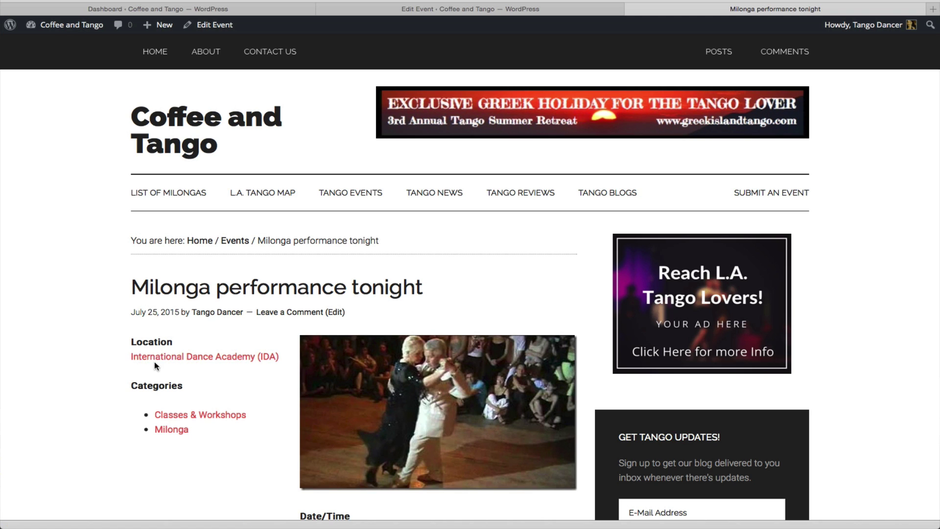
pyautogui.scroll(-1, 236, 421)
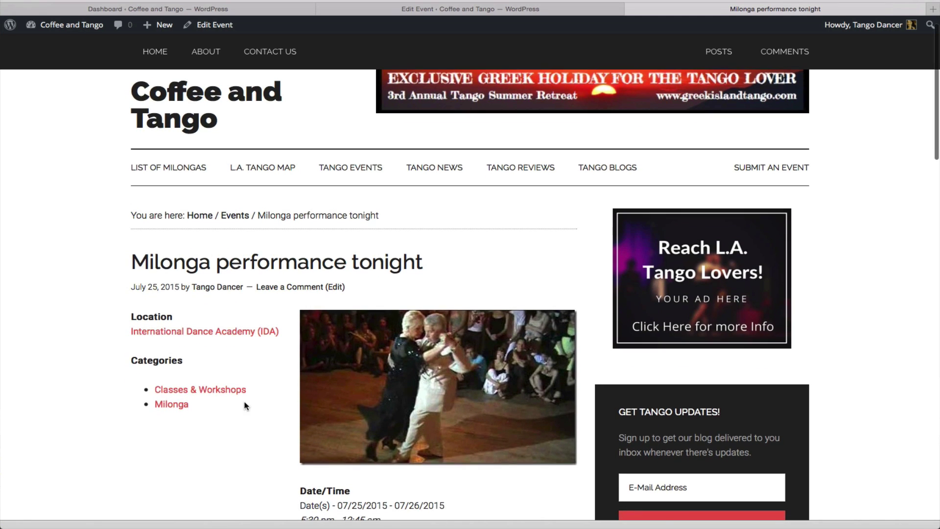
pyautogui.scroll(-6, 240, 413)
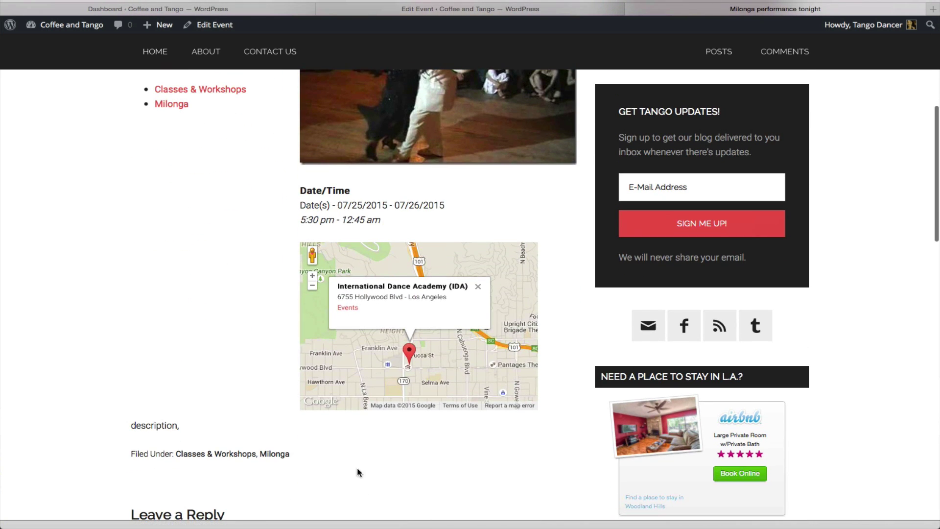
pyautogui.scroll(-4, 352, 463)
pyautogui.scroll(8, 348, 453)
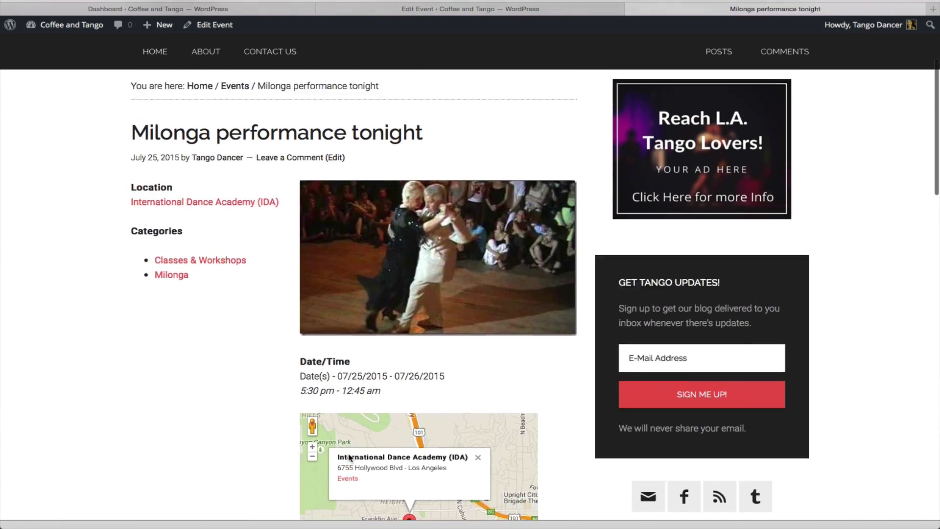
pyautogui.click(421, 8)
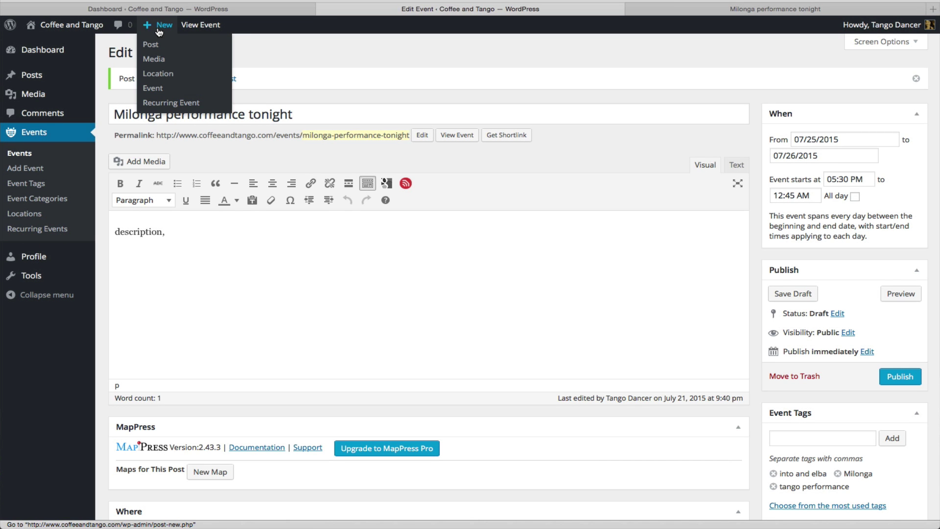
# - Open a blank Add New Recurring Event form and scroll to the Recurrences box
pyautogui.click(168, 104)
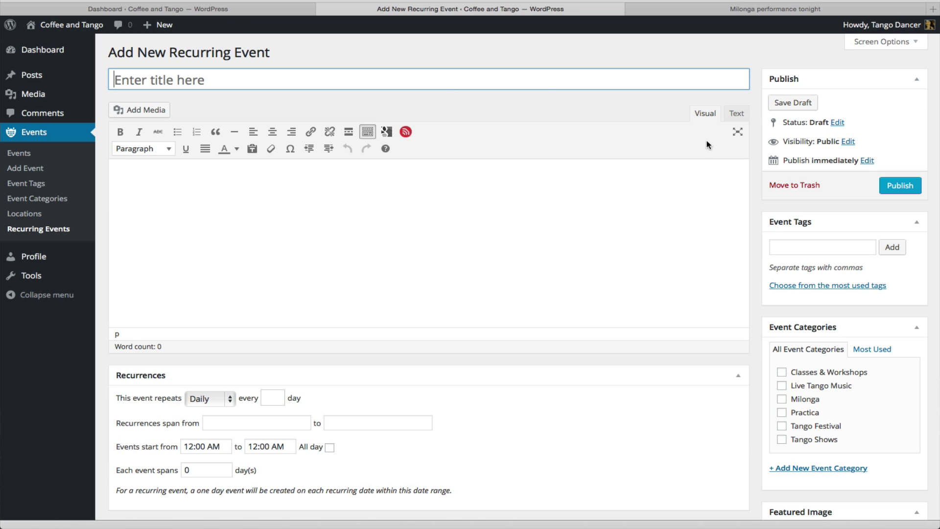
pyautogui.scroll(-2, 494, 218)
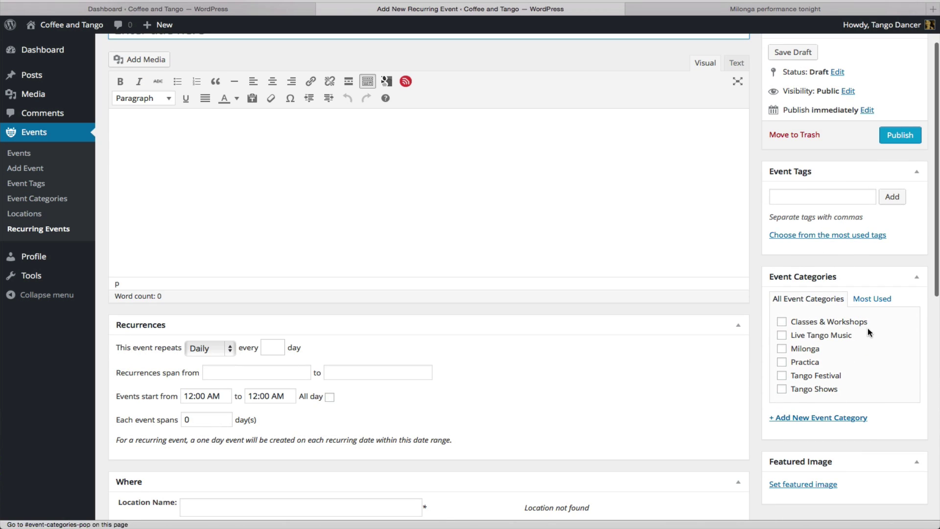
# - Make the event repeat weekly on Fridays
pyautogui.scroll(-1, 448, 230)
pyautogui.scroll(-3, 448, 230)
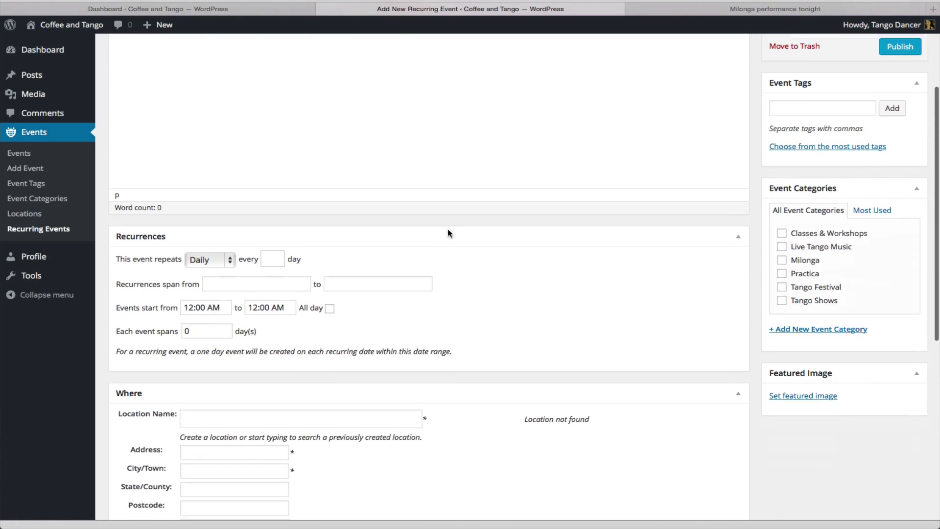
pyautogui.click(207, 253)
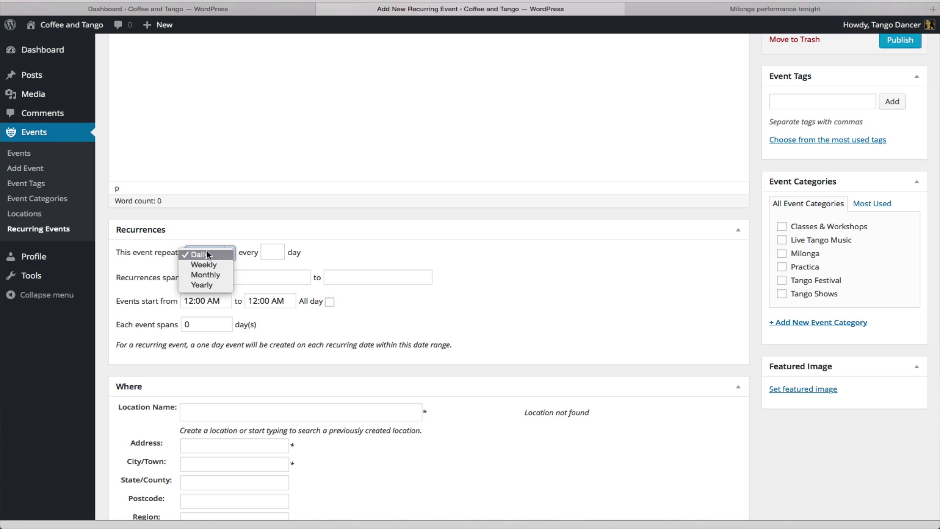
pyautogui.click(293, 268)
pyautogui.click(219, 279)
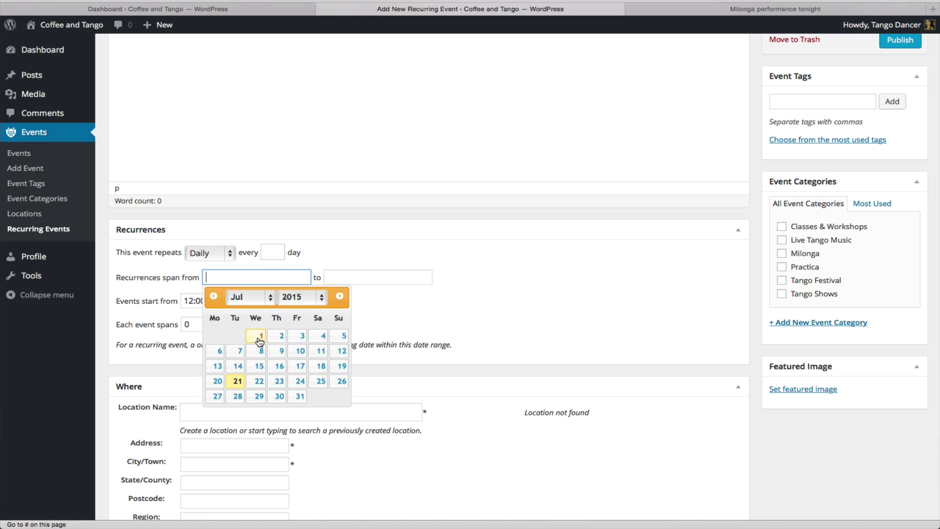
pyautogui.click(373, 253)
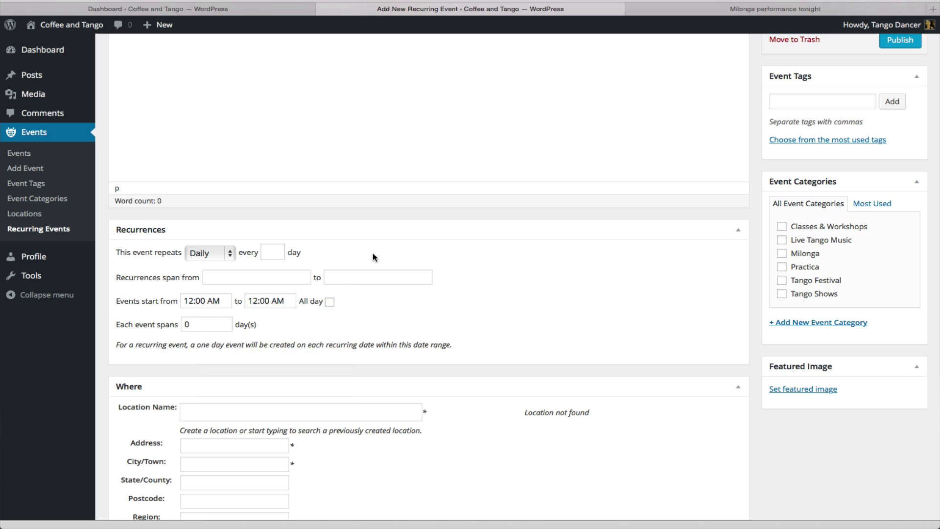
pyautogui.click(223, 256)
pyautogui.click(221, 263)
pyautogui.click(251, 275)
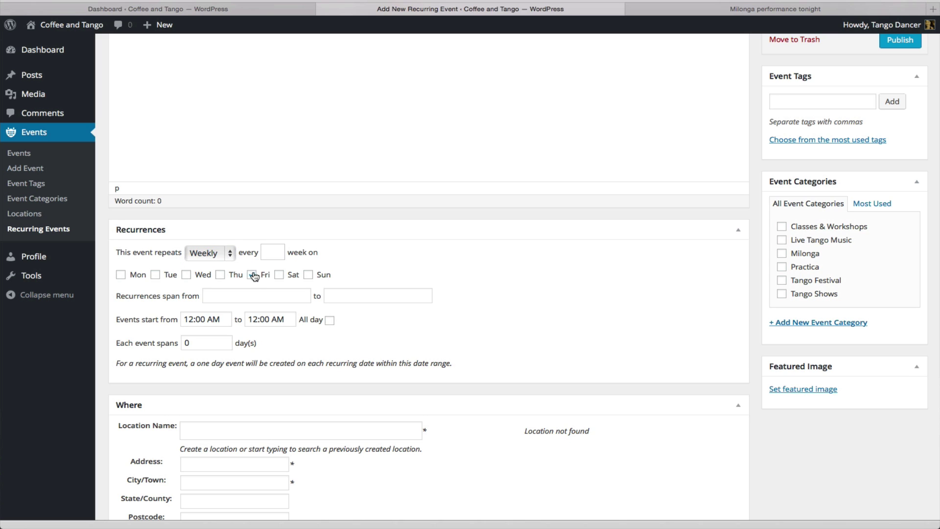
# - Set the recurrence span from 24 July 2015 to 29 July 2016
pyautogui.click(250, 296)
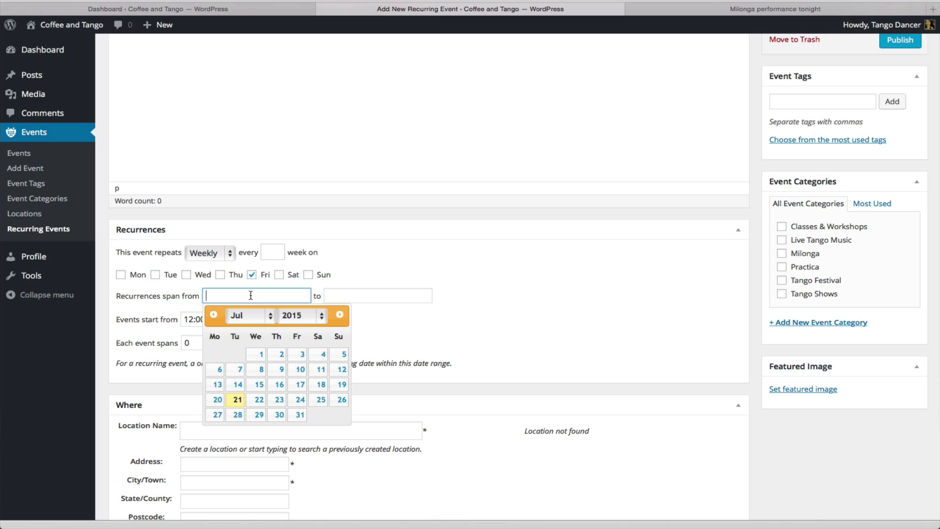
pyautogui.click(305, 404)
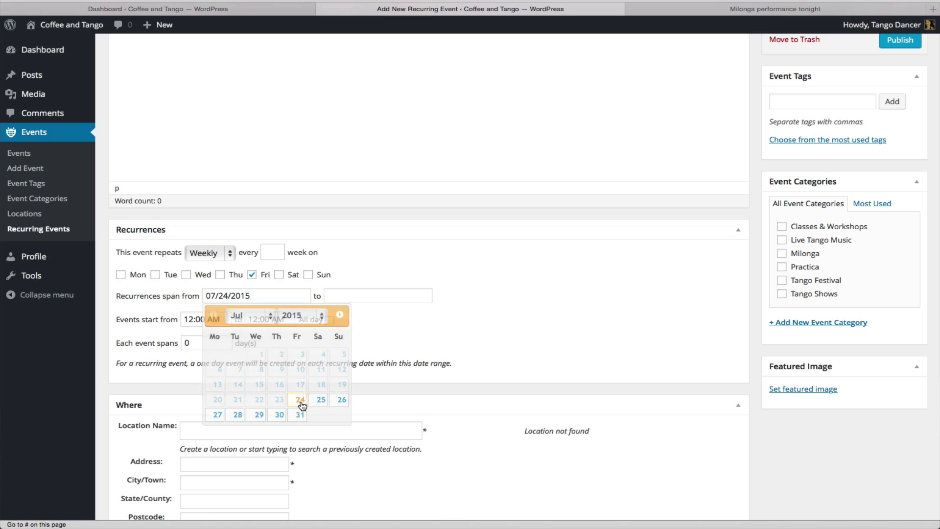
pyautogui.click(350, 294)
pyautogui.click(435, 317)
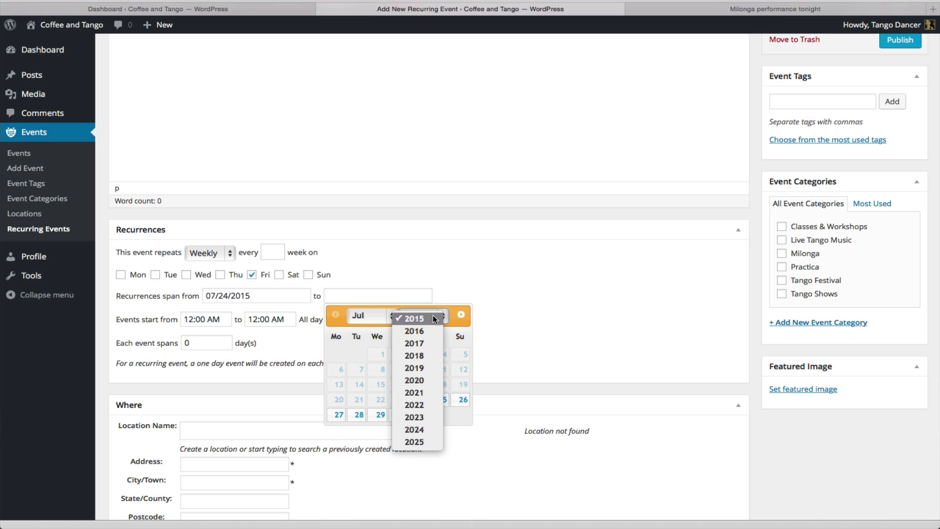
pyautogui.click(431, 327)
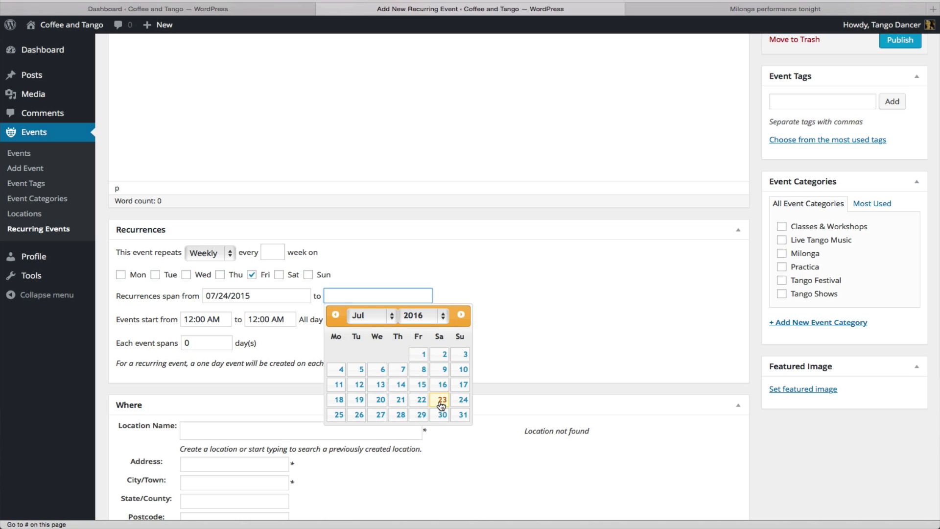
pyautogui.click(422, 415)
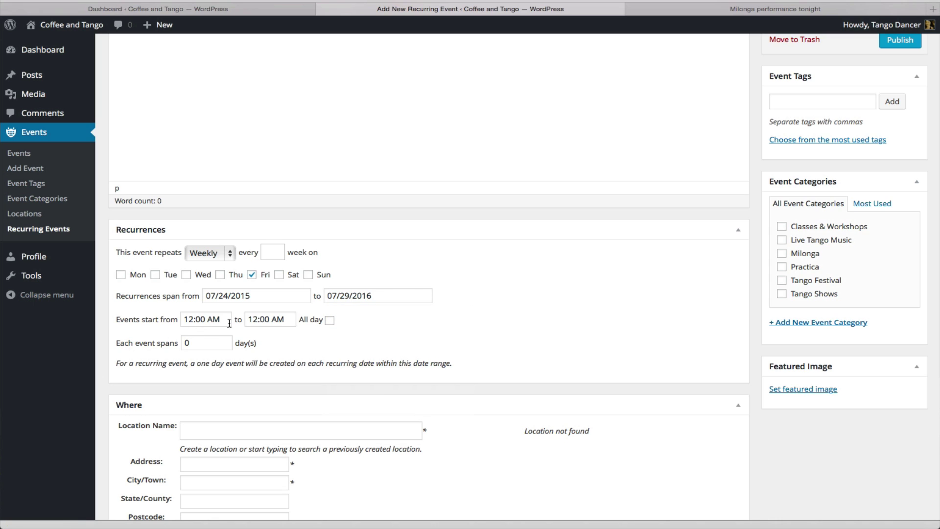
pyautogui.click(211, 320)
# - Set the event times to start at 02:30 PM and end at 12:30 AM
pyautogui.scroll(-10, 201, 430)
pyautogui.scroll(-2, 199, 431)
pyautogui.click(201, 430)
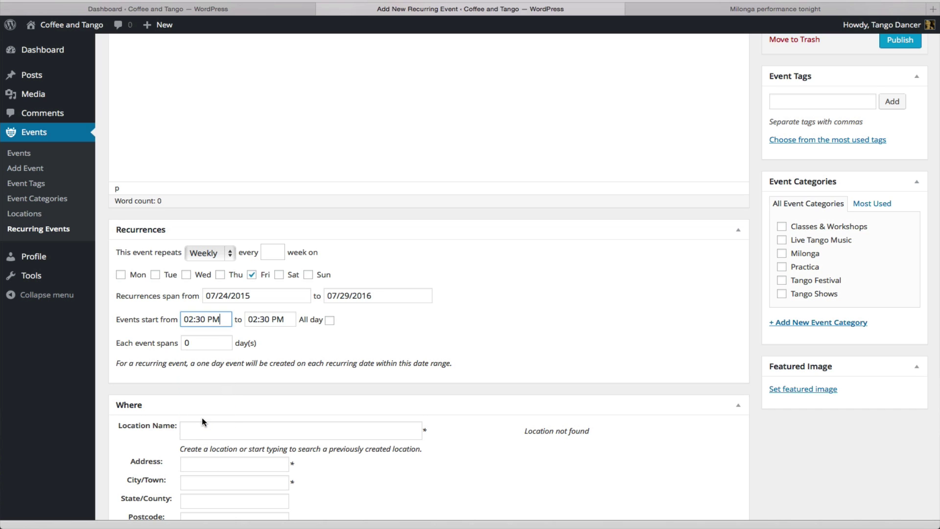
pyautogui.click(278, 319)
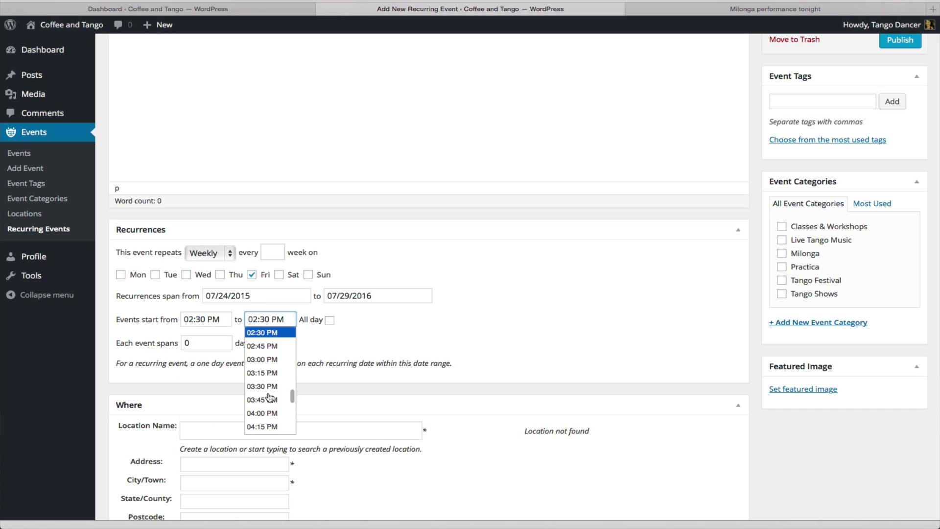
pyautogui.click(263, 360)
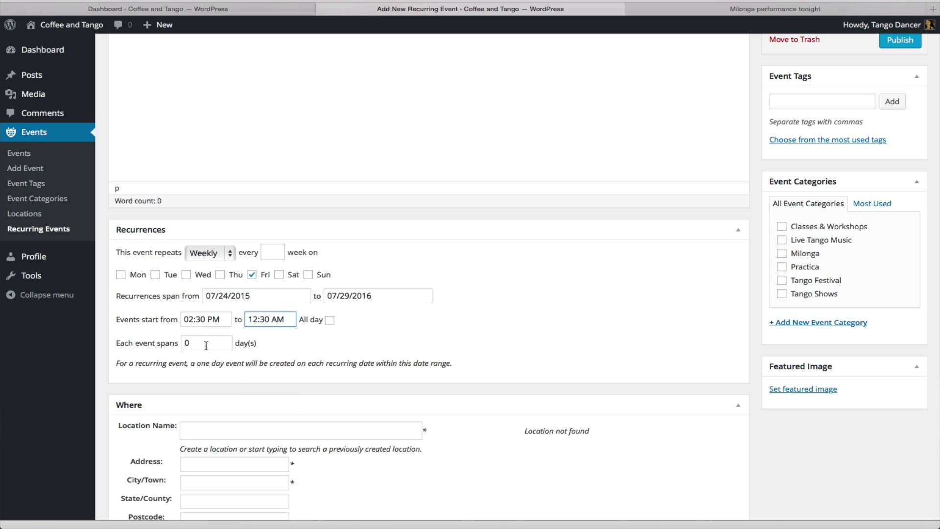
# - Enter 365 days in the 'Each event spans' field
pyautogui.click(164, 338)
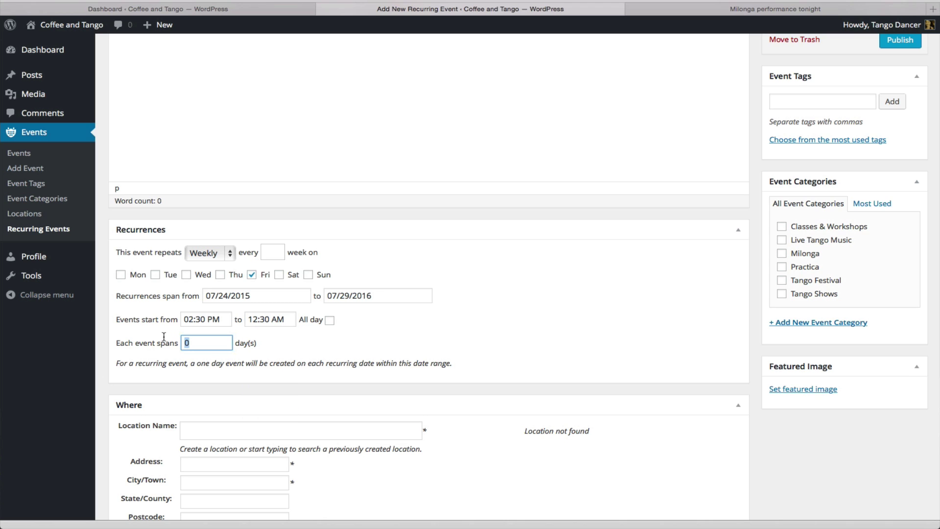
pyautogui.write('365')
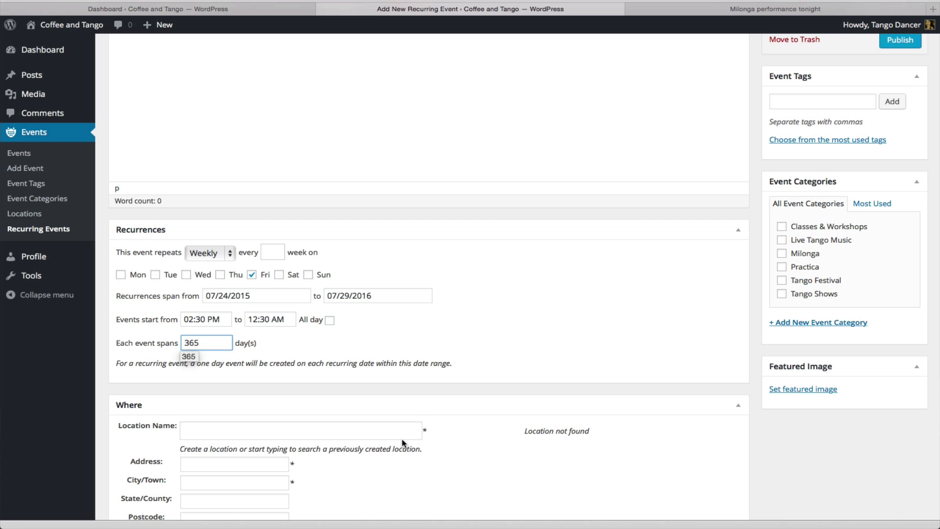
pyautogui.click(436, 441)
pyautogui.scroll(-5, 436, 442)
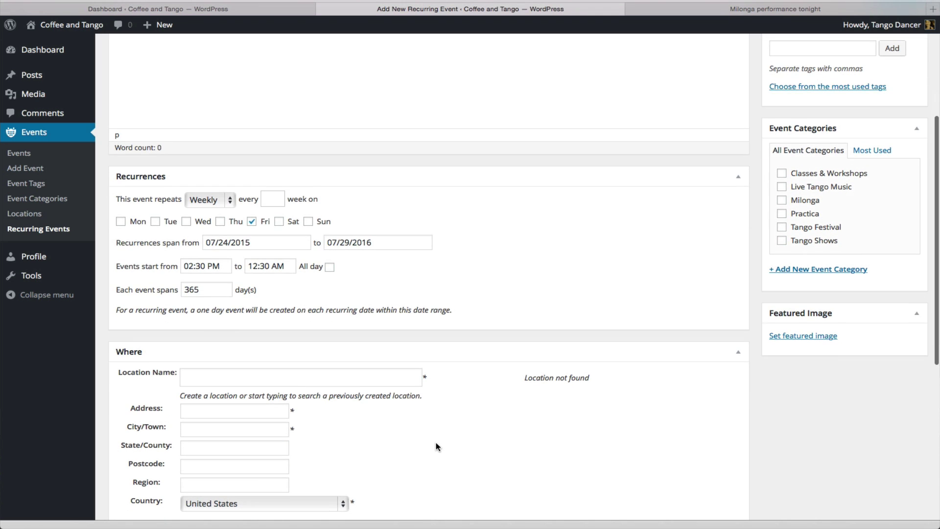
pyautogui.scroll(-1, 436, 443)
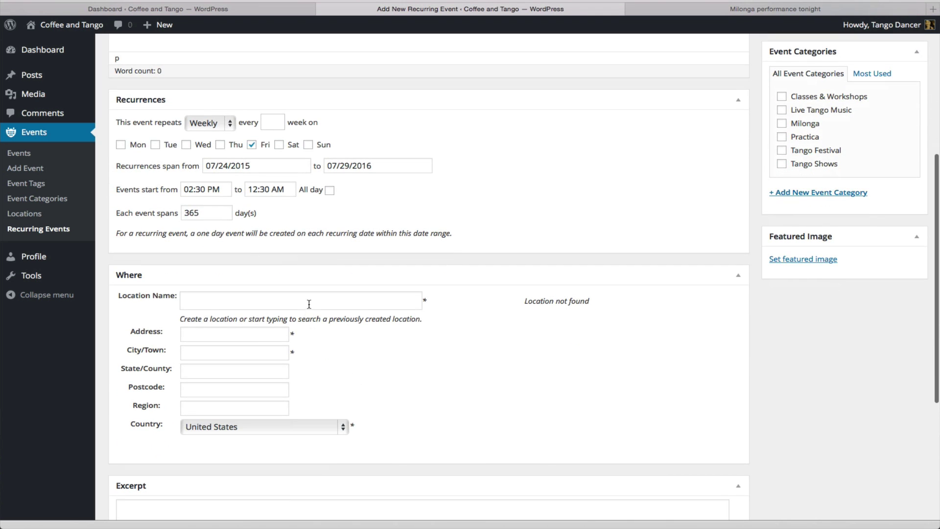
pyautogui.scroll(-8, 382, 347)
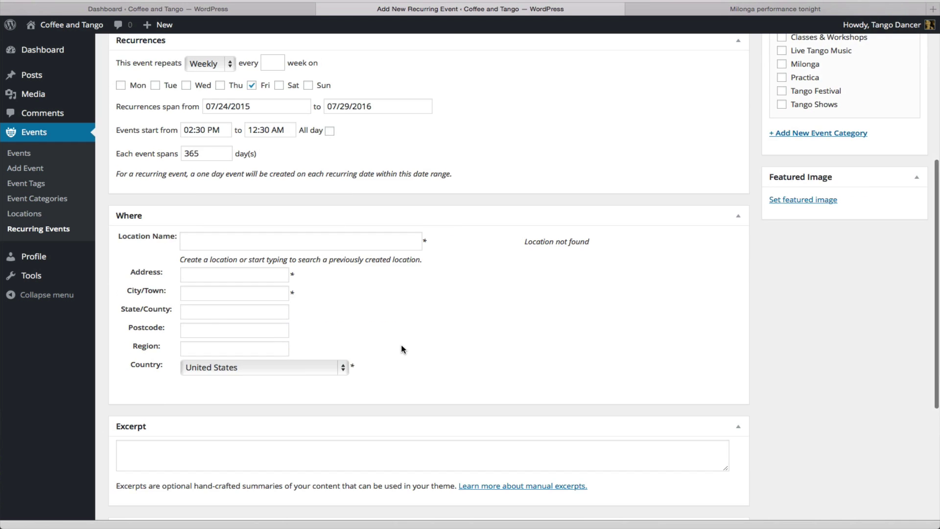
pyautogui.scroll(20, 402, 346)
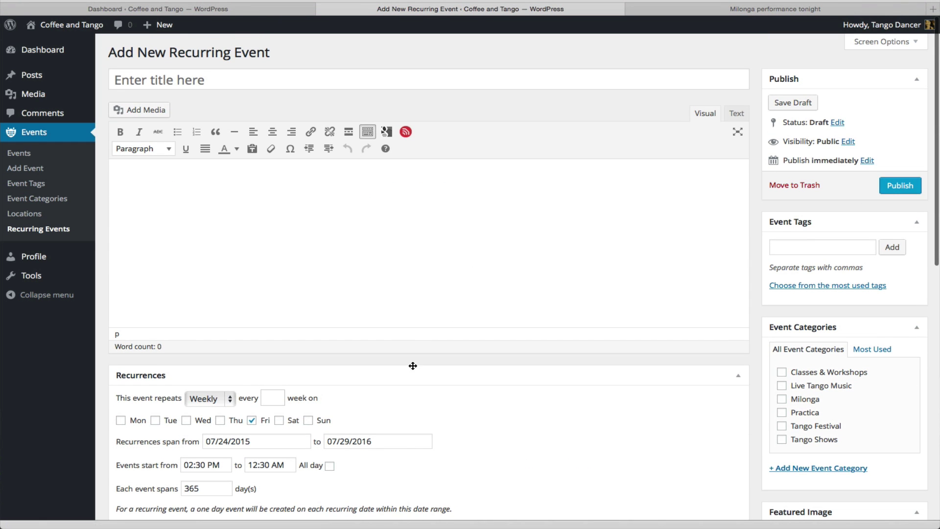
# - Leave the unsaved recurring event for the Events list of 778 published events
pyautogui.click(34, 152)
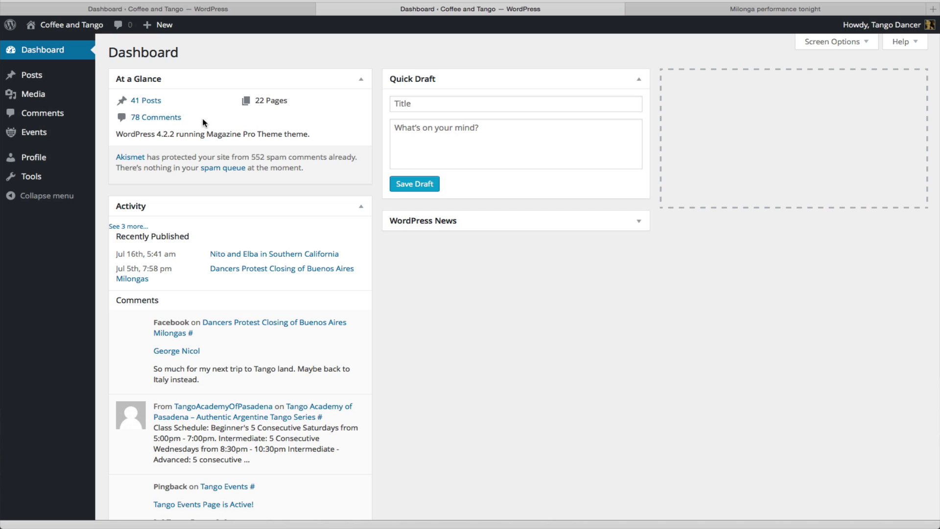
# - Visit the public Coffee and Tango site from the admin bar and scroll its home page
pyautogui.moveTo(76, 28)
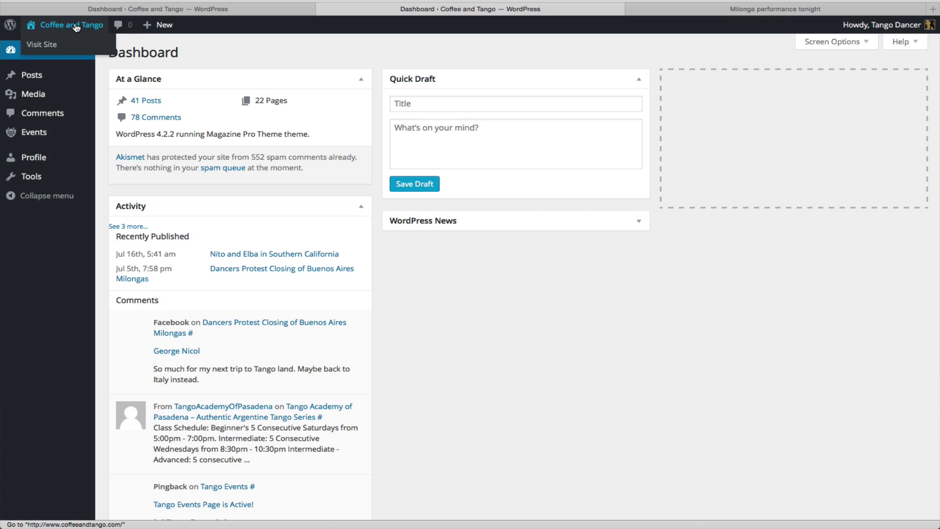
pyautogui.click(46, 45)
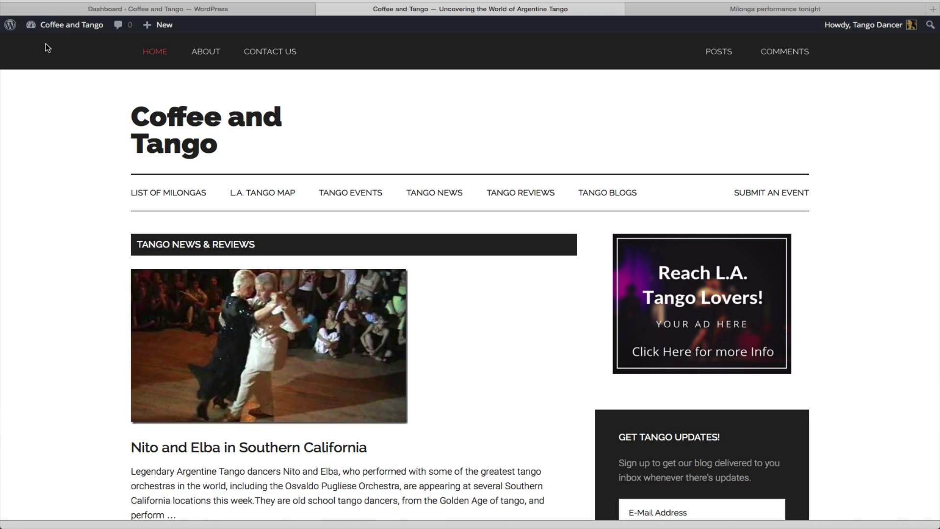
pyautogui.moveTo(57, 27)
pyautogui.scroll(-2, 554, 372)
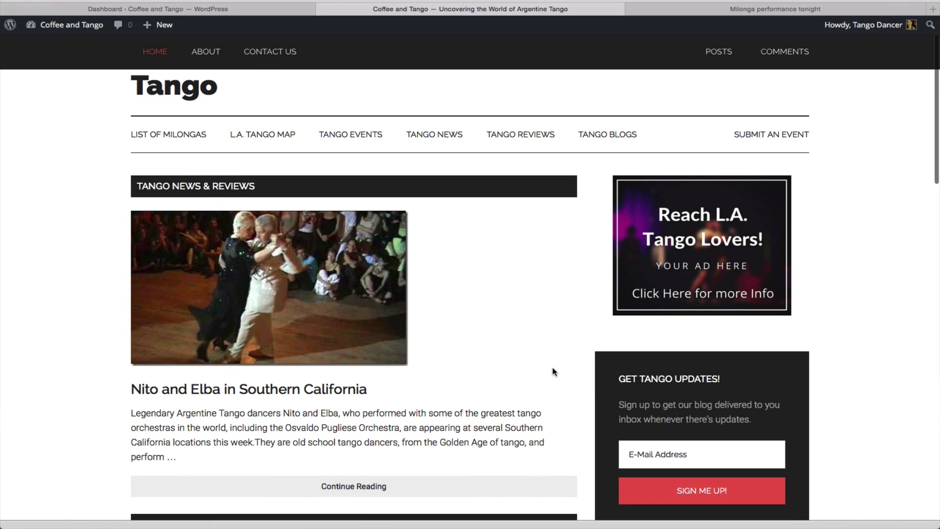
# - Filter the front-end Submit an Event page to its four Draft events
pyautogui.click(782, 142)
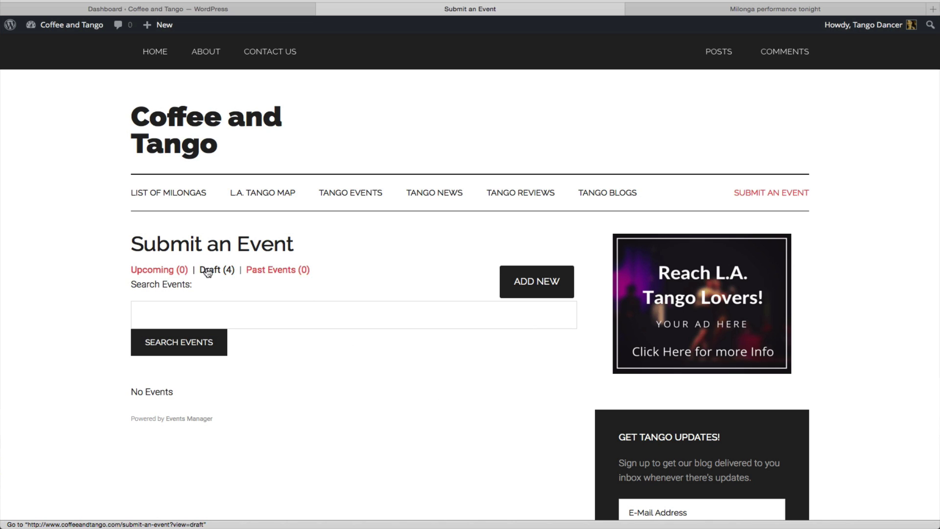
pyautogui.click(207, 268)
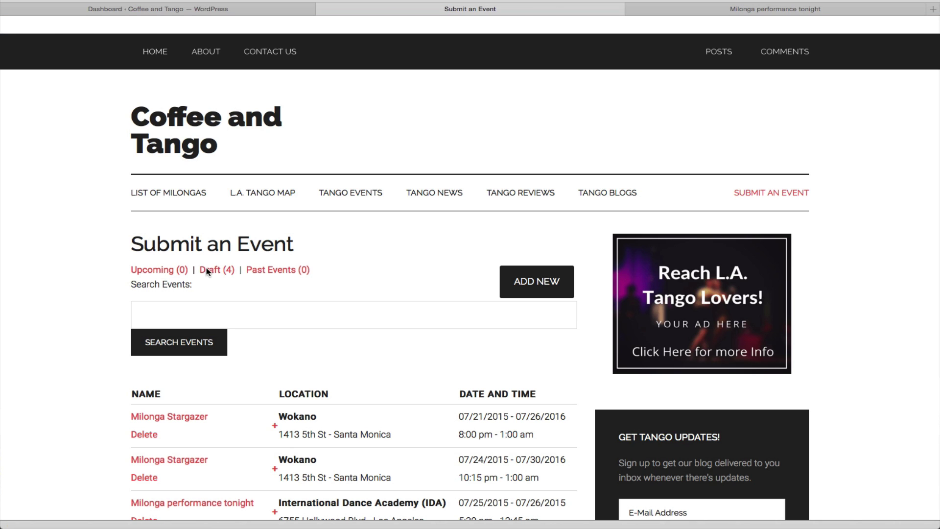
pyautogui.scroll(-3, 234, 388)
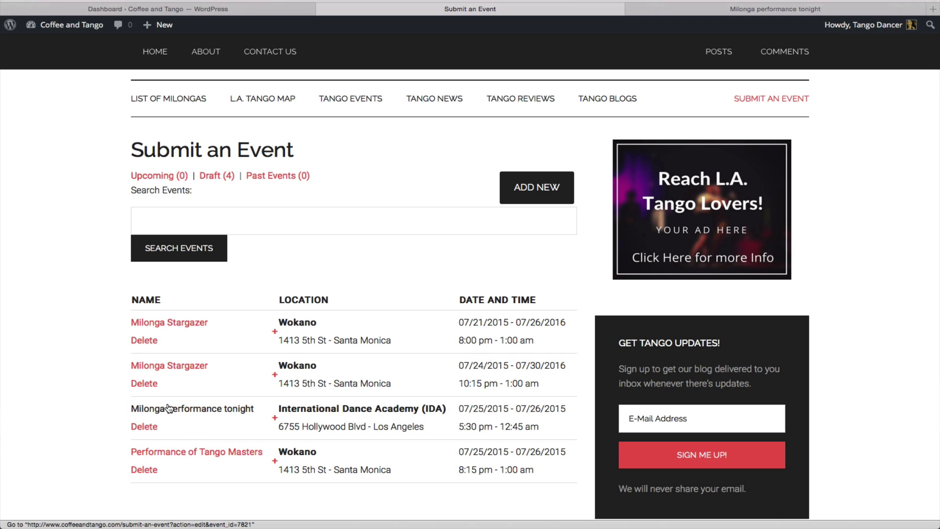
# - Open Milonga Stargazer's Reschedule Events form and work down through it to submit the update
pyautogui.click(182, 326)
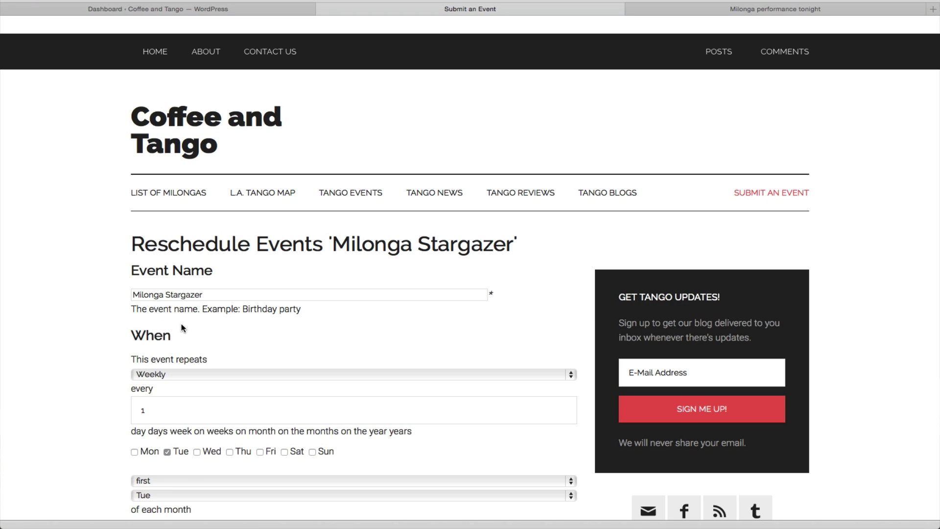
pyautogui.scroll(-5, 270, 427)
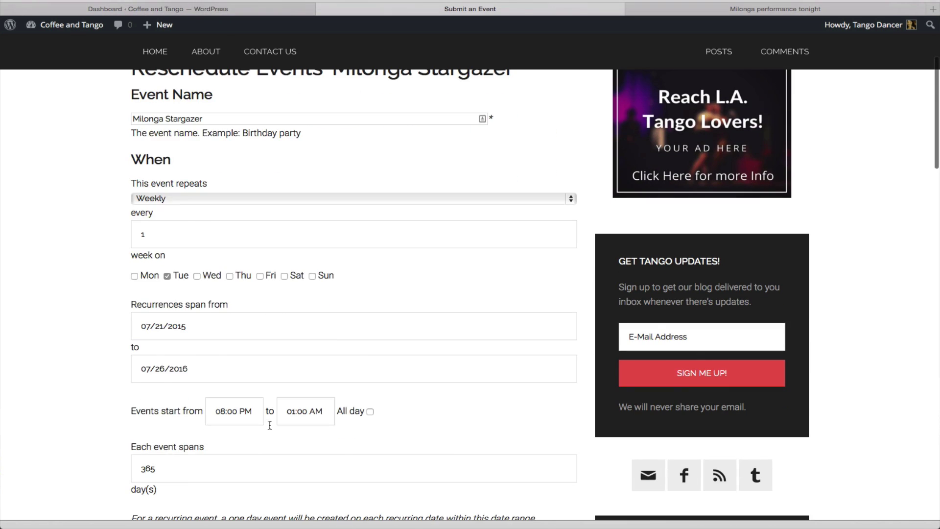
pyautogui.scroll(-5, 65, 321)
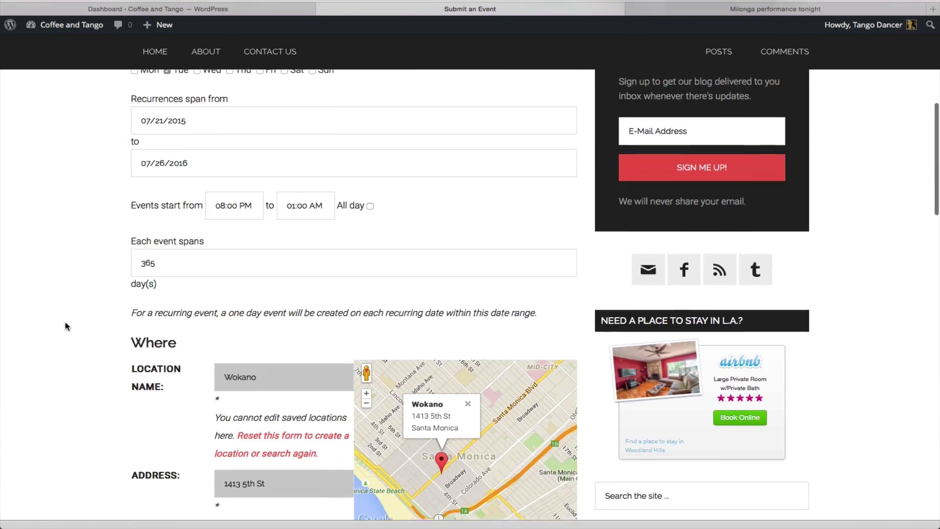
pyautogui.scroll(-7, 65, 323)
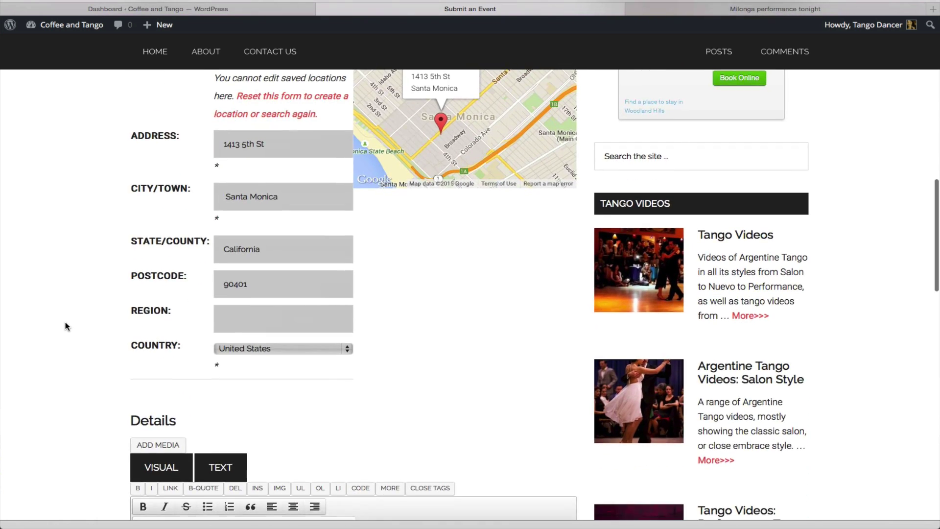
pyautogui.scroll(-3, 66, 324)
pyautogui.scroll(-7, 66, 323)
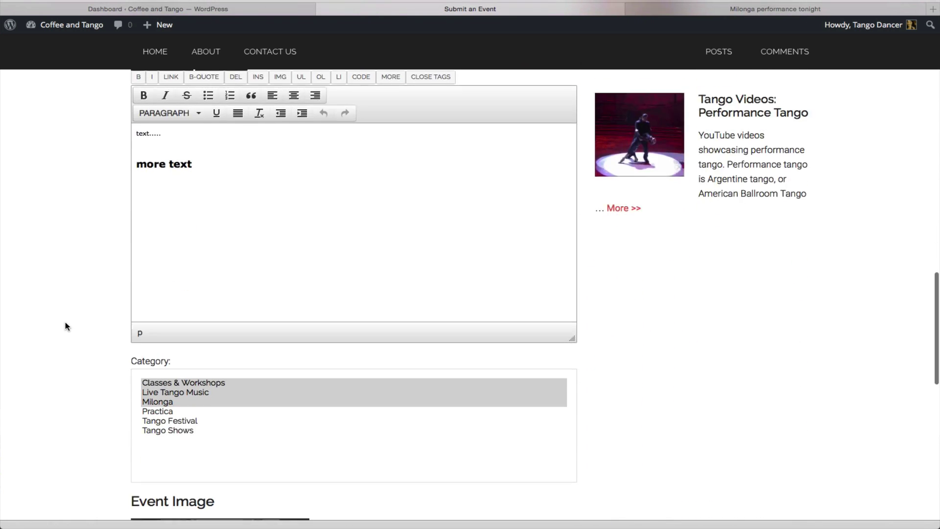
pyautogui.scroll(-2, 66, 326)
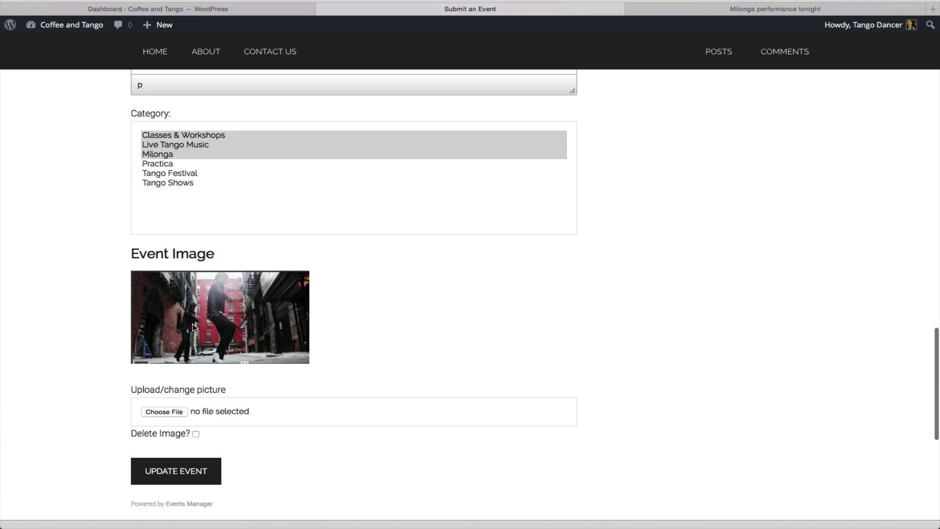
pyautogui.scroll(-2, 115, 367)
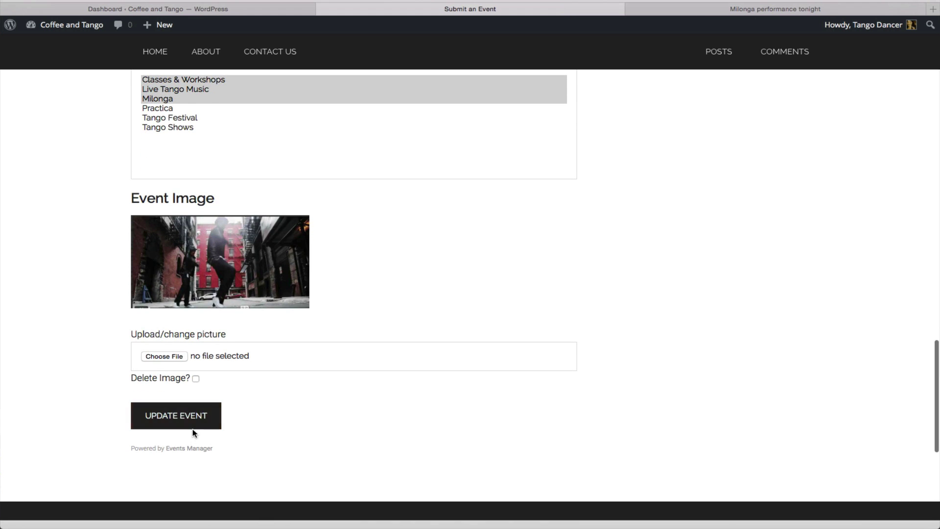
pyautogui.scroll(10, 357, 400)
pyautogui.scroll(-10, 356, 400)
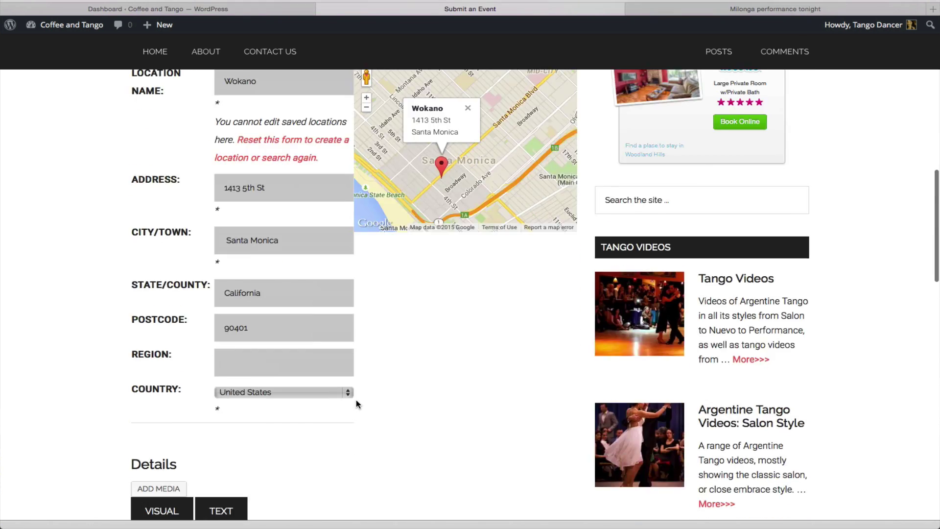
# - Submit and confirm the Milonga Stargazer reschedule, republishing it pending approval with 54 weekly occurrences
pyautogui.click(181, 439)
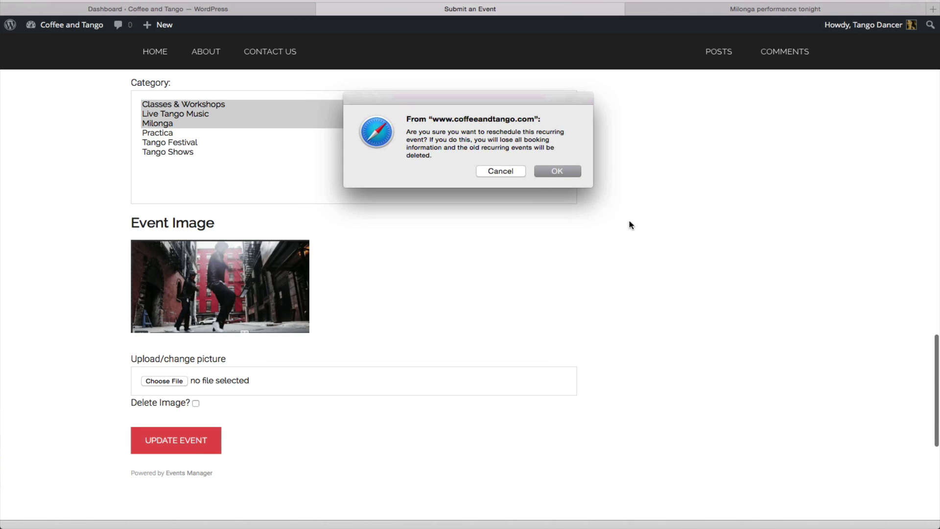
pyautogui.click(557, 171)
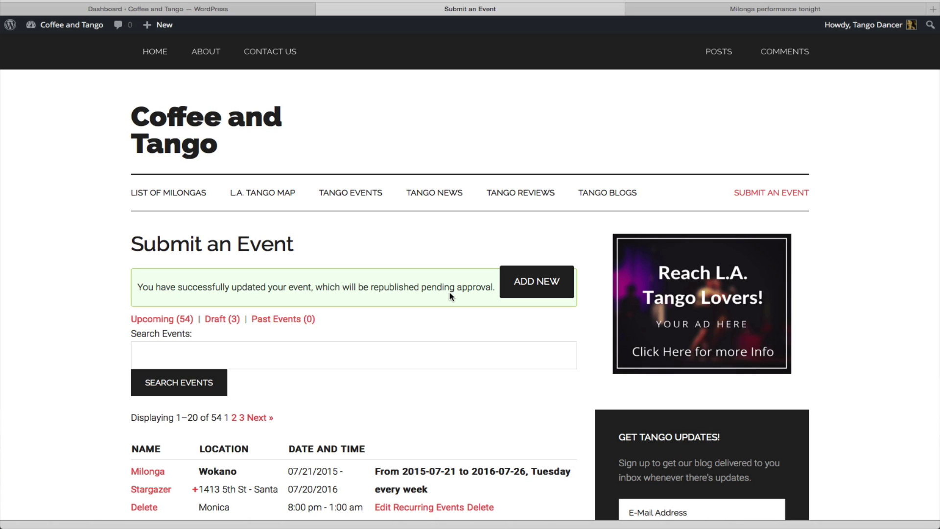
pyautogui.scroll(-5, 450, 293)
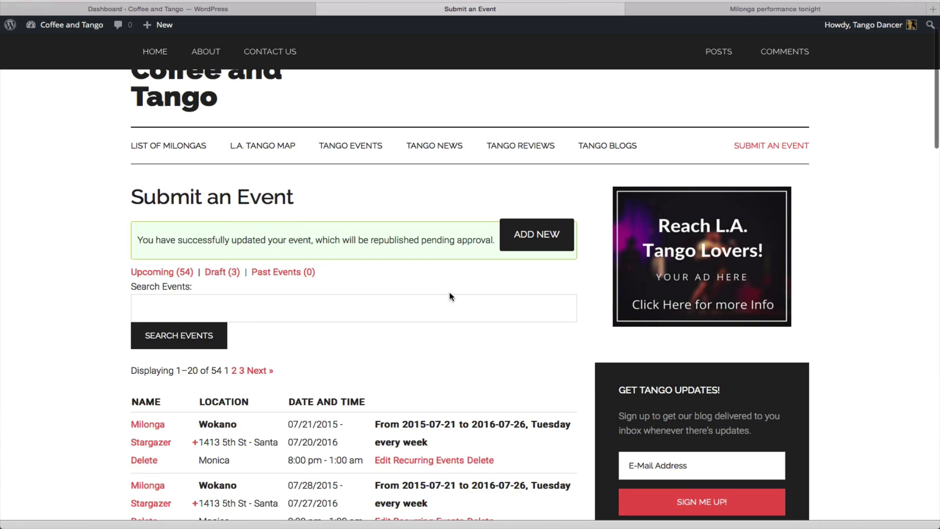
pyautogui.scroll(2, 449, 296)
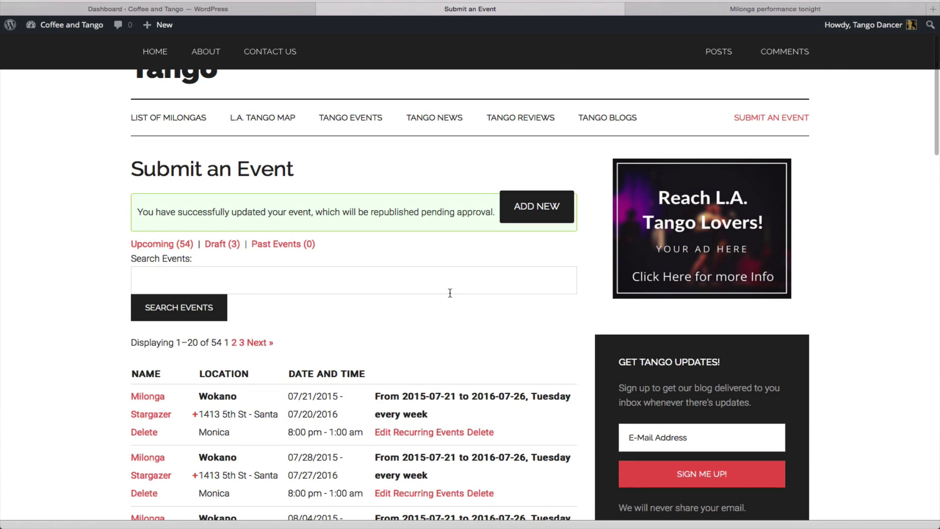
pyautogui.scroll(-5, 439, 289)
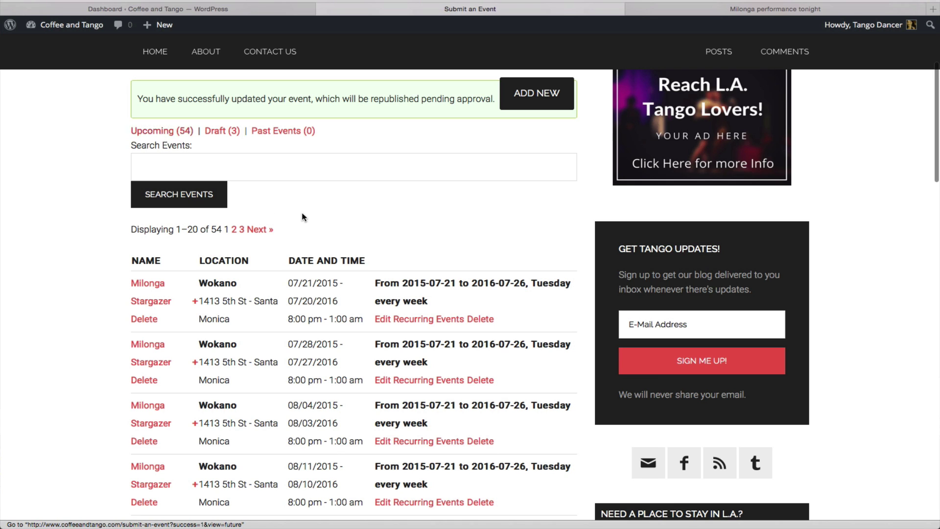
pyautogui.scroll(5, 305, 221)
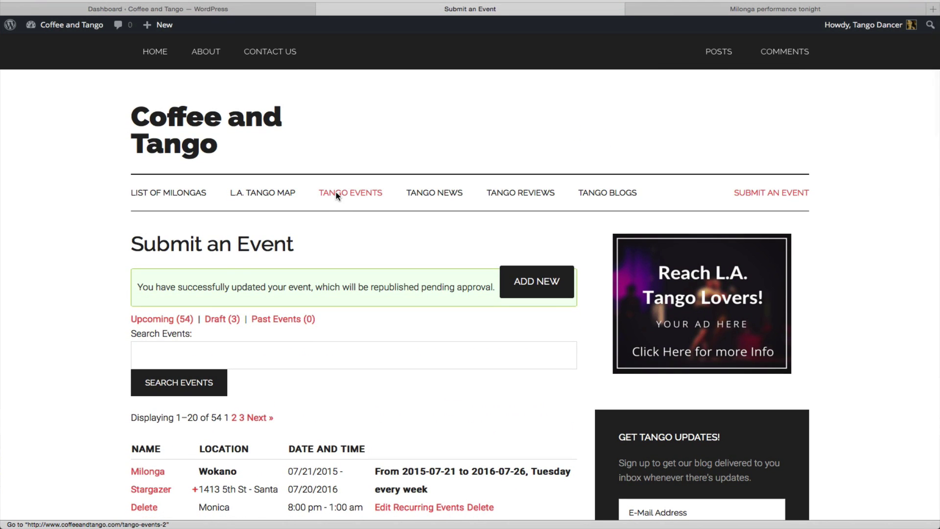
# - Open the Tango Events listing and go to its page 2 of weekly Milonga Stargazer entries
pyautogui.click(337, 195)
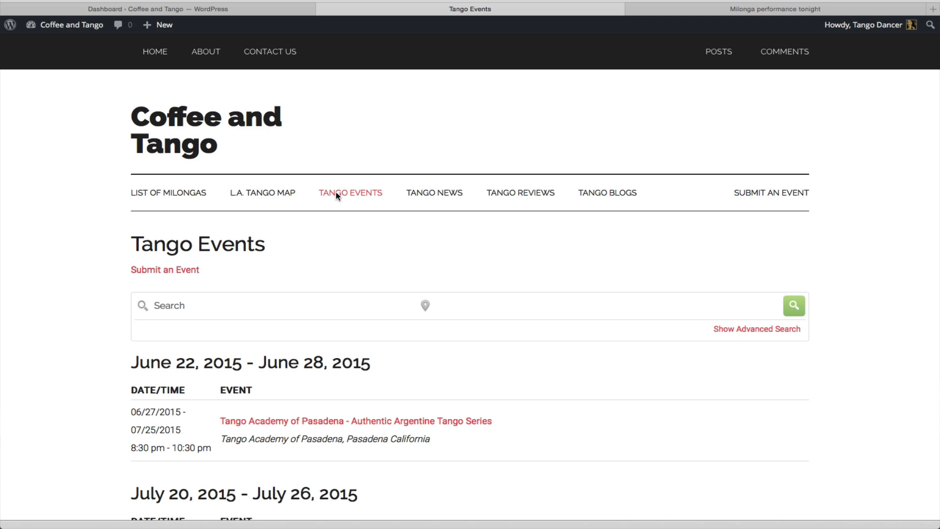
pyautogui.scroll(-9, 319, 244)
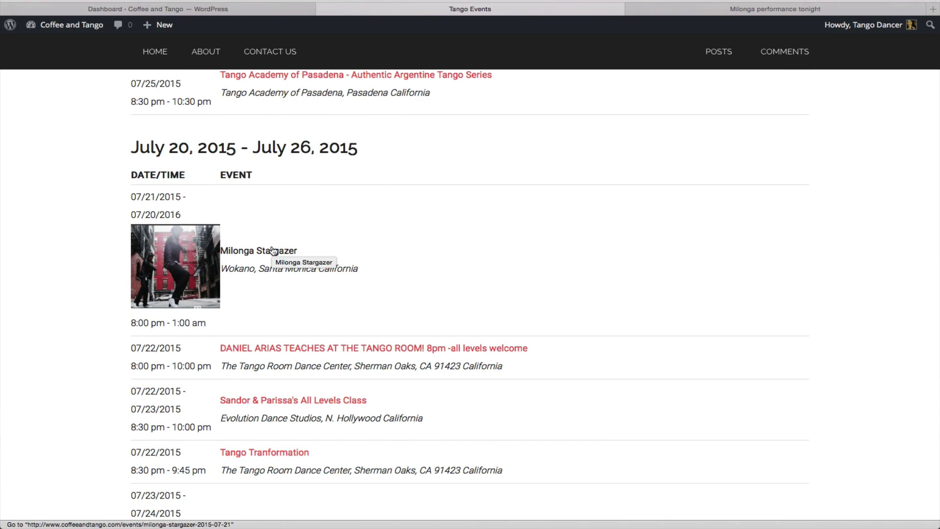
pyautogui.scroll(-20, 273, 250)
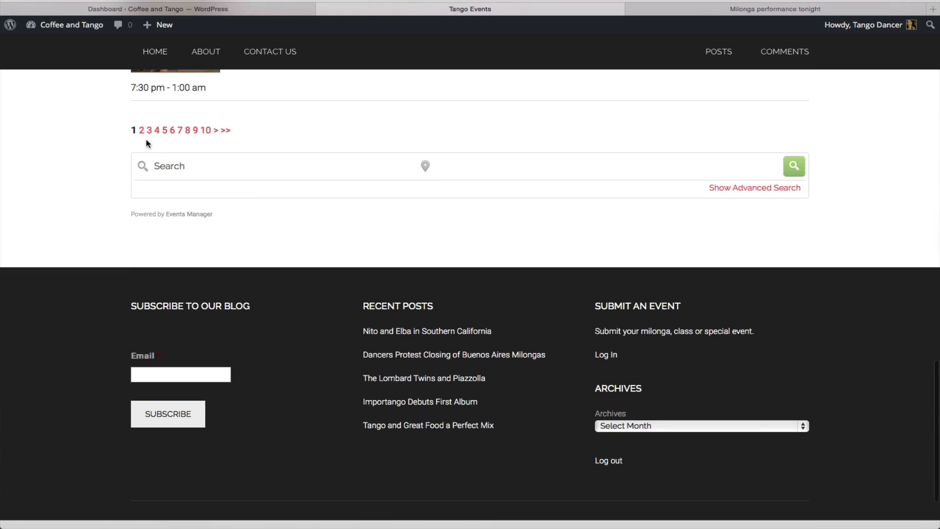
pyautogui.click(141, 129)
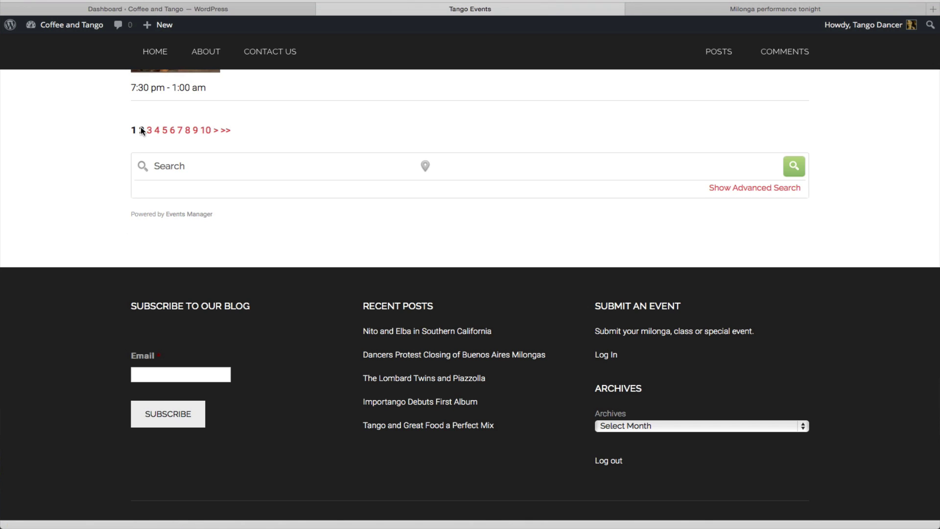
pyautogui.scroll(-8, 316, 319)
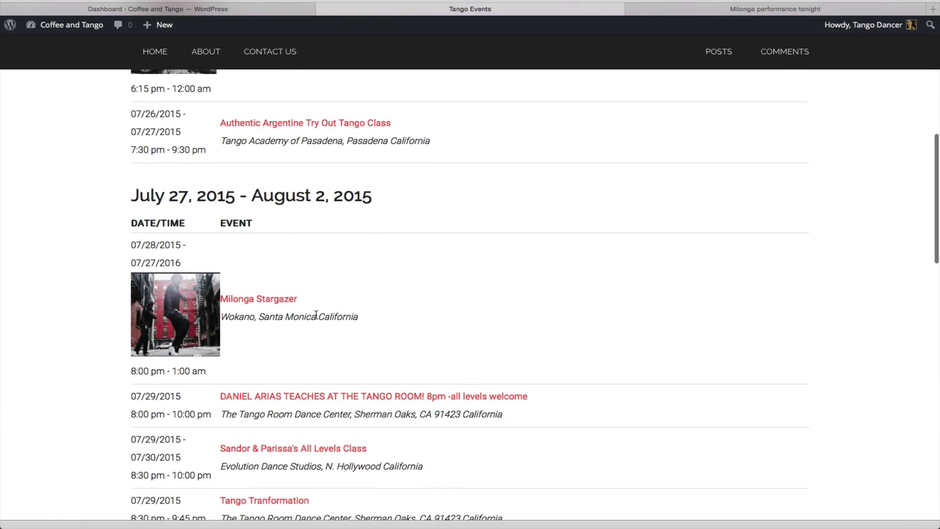
pyautogui.scroll(3, 163, 316)
pyautogui.scroll(6, 163, 316)
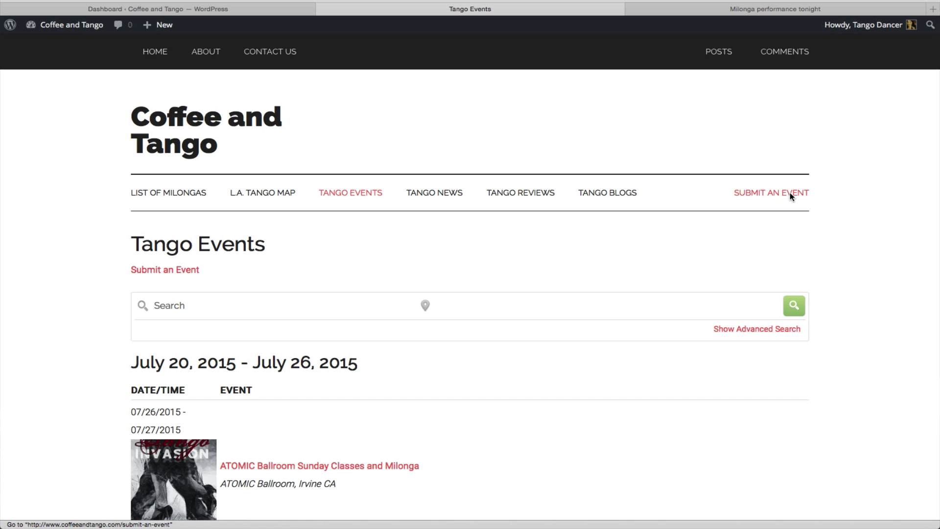
# - Delete the recurring Milonga Stargazer event on Submit an Event, leaving 0 upcoming events
pyautogui.click(790, 196)
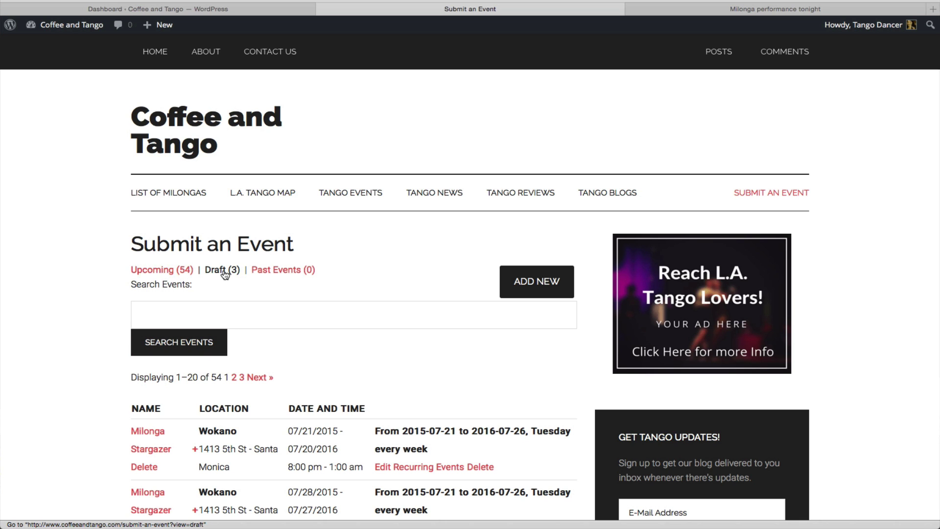
pyautogui.scroll(-10, 378, 330)
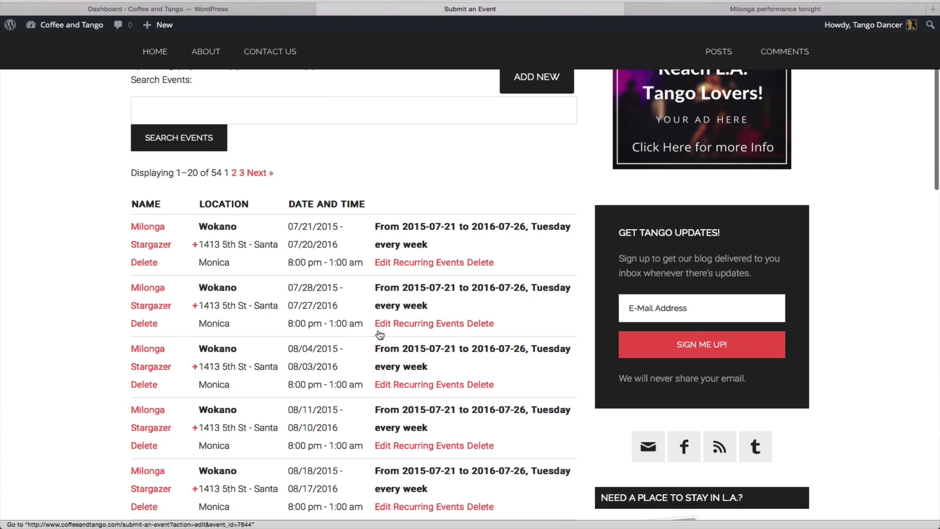
pyautogui.scroll(6, 380, 335)
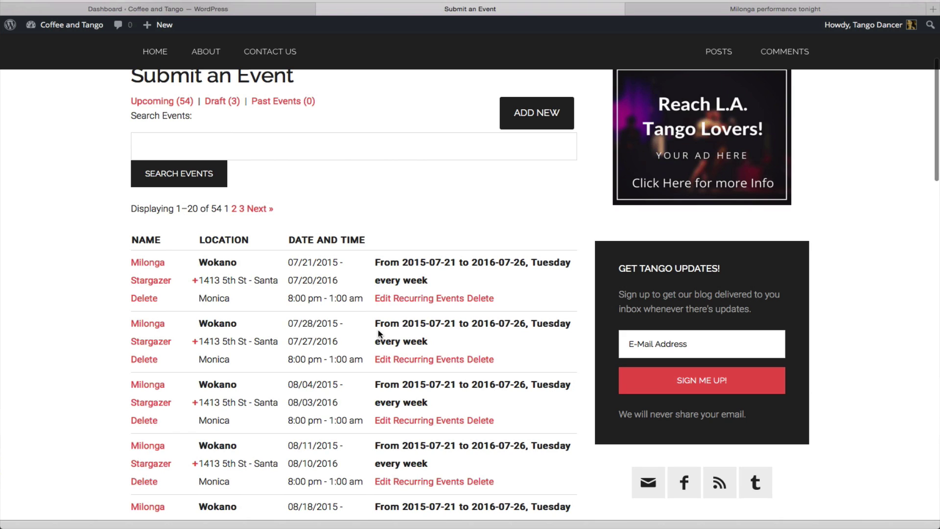
pyautogui.scroll(2, 379, 335)
pyautogui.scroll(1, 378, 334)
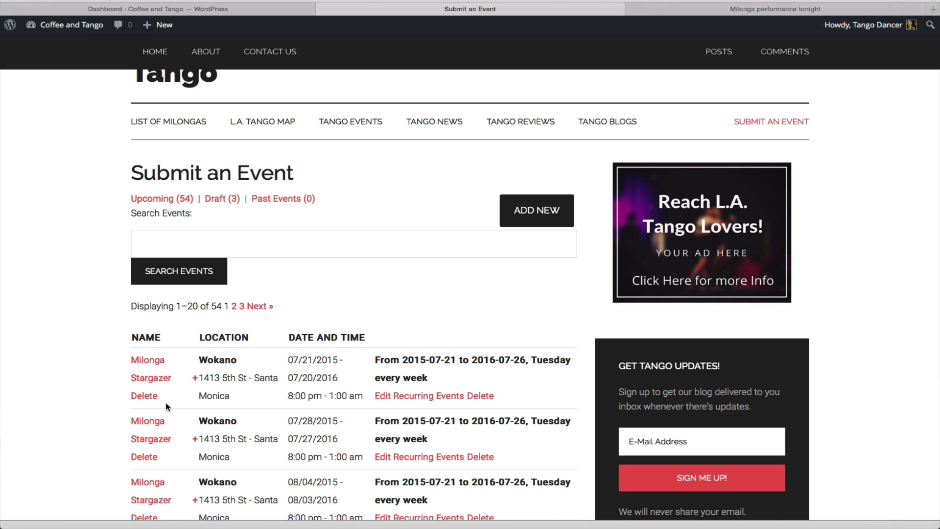
pyautogui.click(484, 397)
pyautogui.click(558, 179)
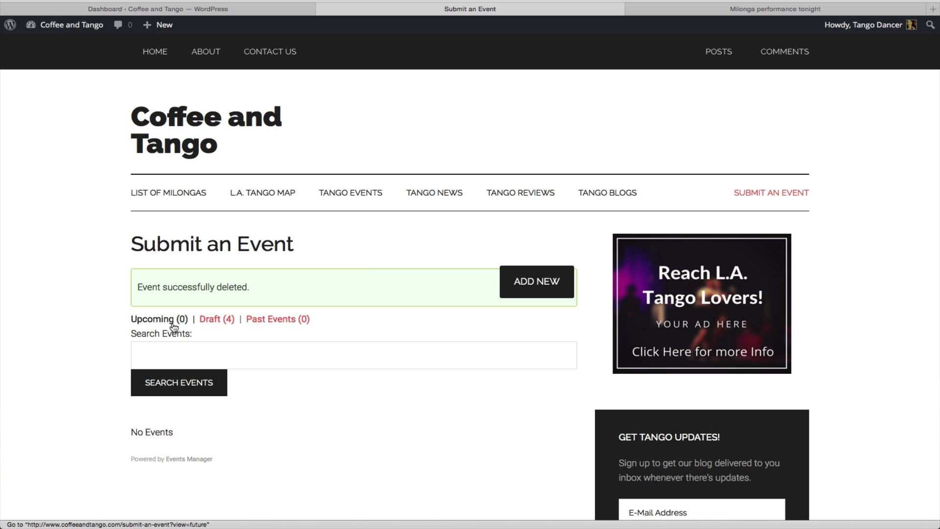
# - Start a new event on the Add Event form, leaving the From date empty
pyautogui.click(530, 280)
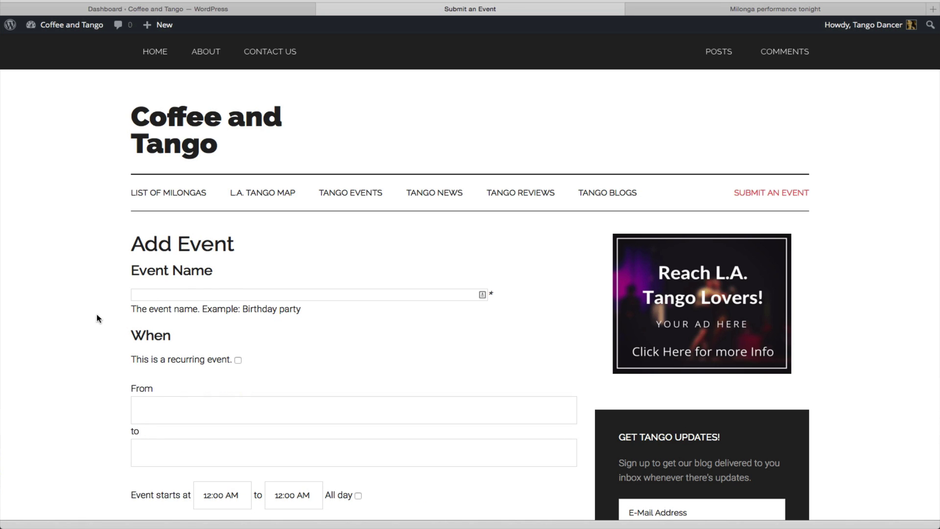
pyautogui.scroll(-2, 82, 318)
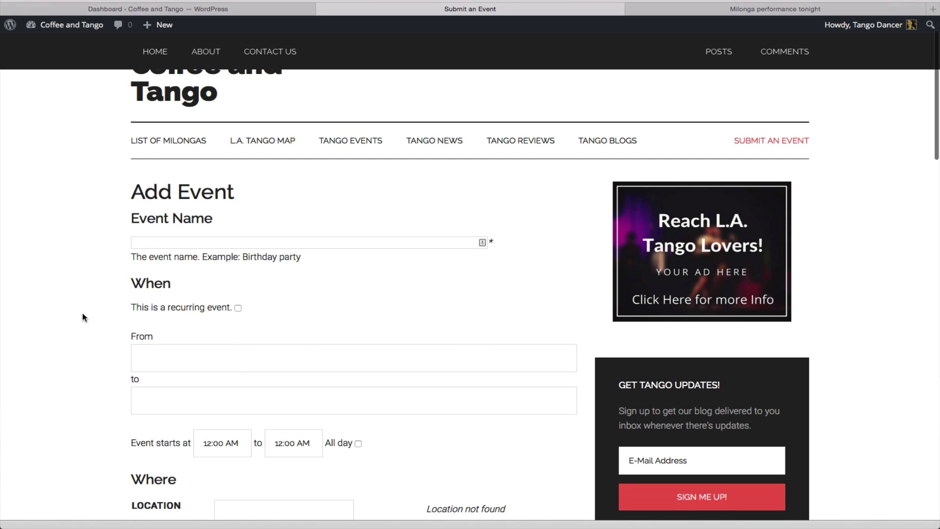
pyautogui.scroll(-2, 82, 314)
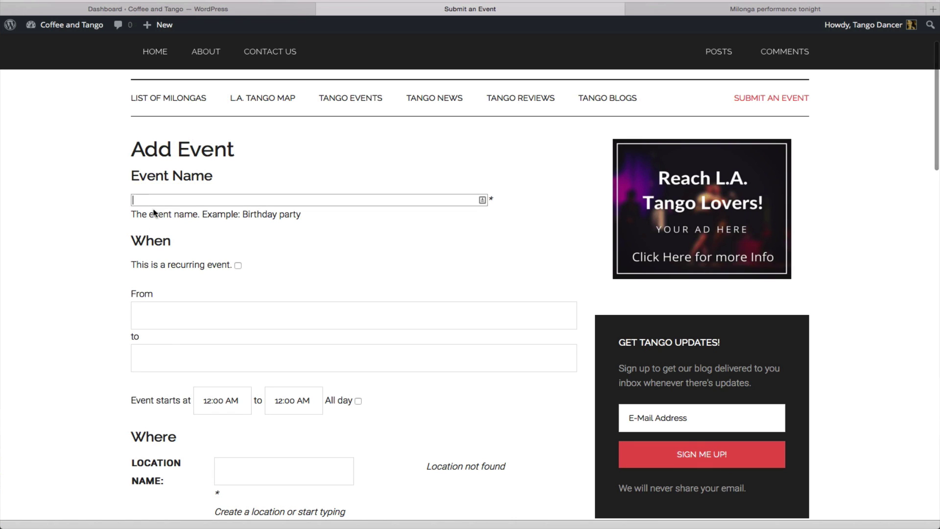
pyautogui.click(170, 317)
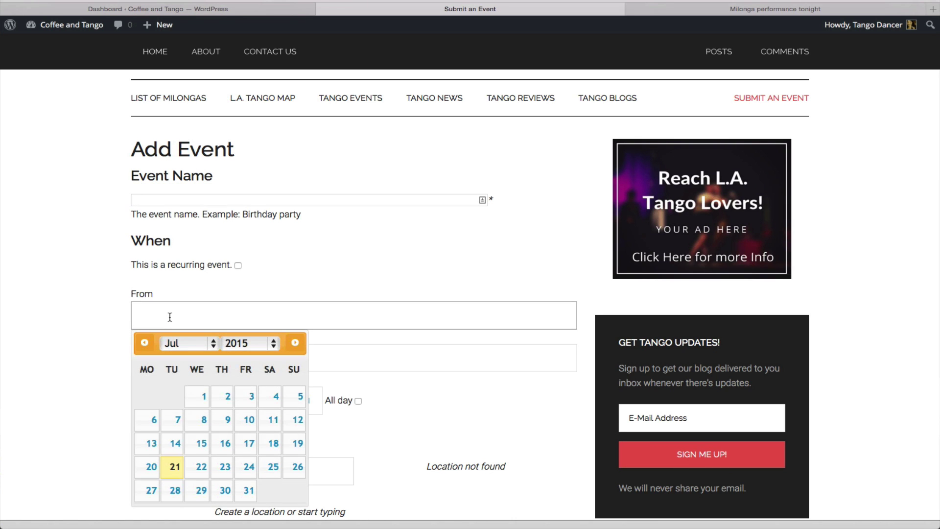
pyautogui.click(90, 336)
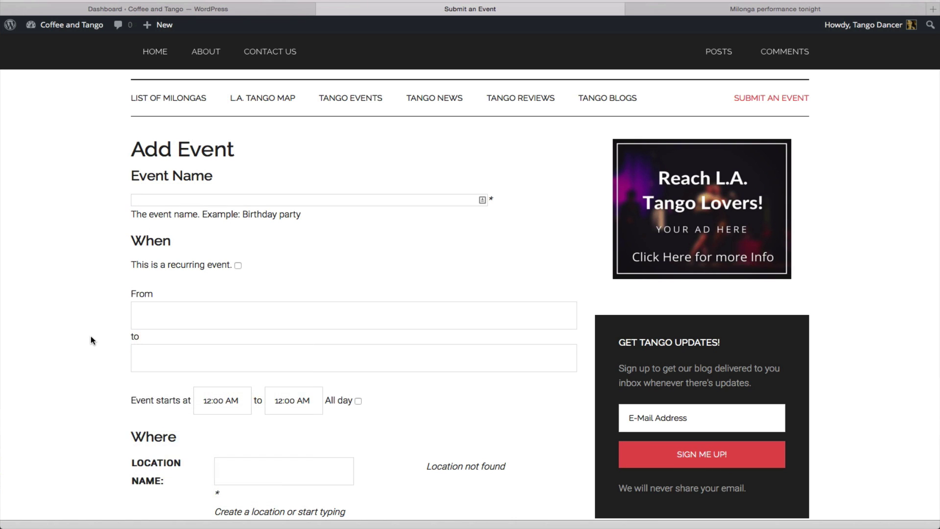
# - Mark the new event as recurring with a Daily repeat schedule
pyautogui.click(238, 265)
pyautogui.scroll(-5, 74, 326)
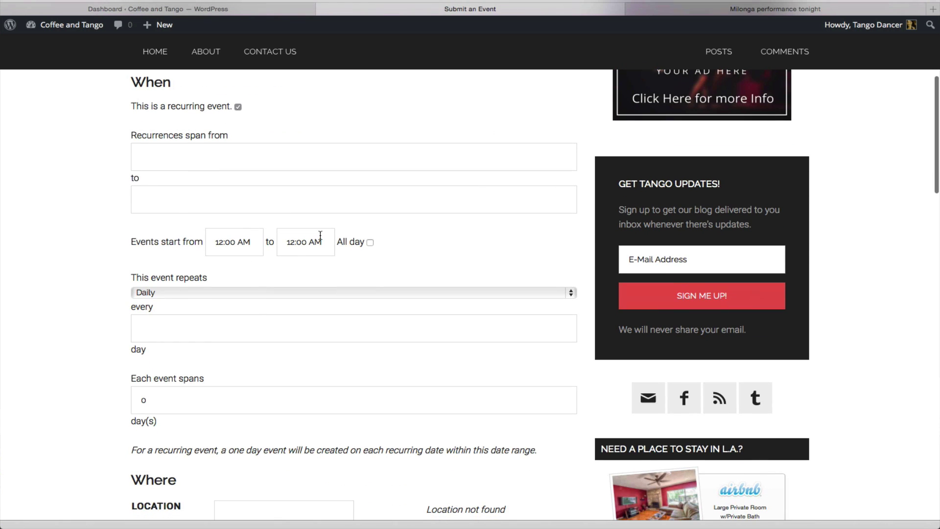
pyautogui.click(197, 292)
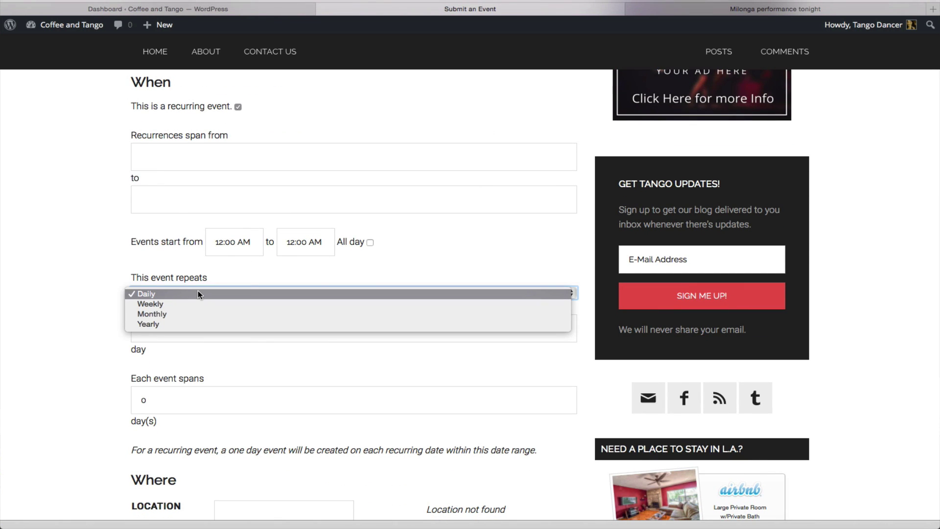
pyautogui.click(198, 294)
pyautogui.scroll(-3, 69, 284)
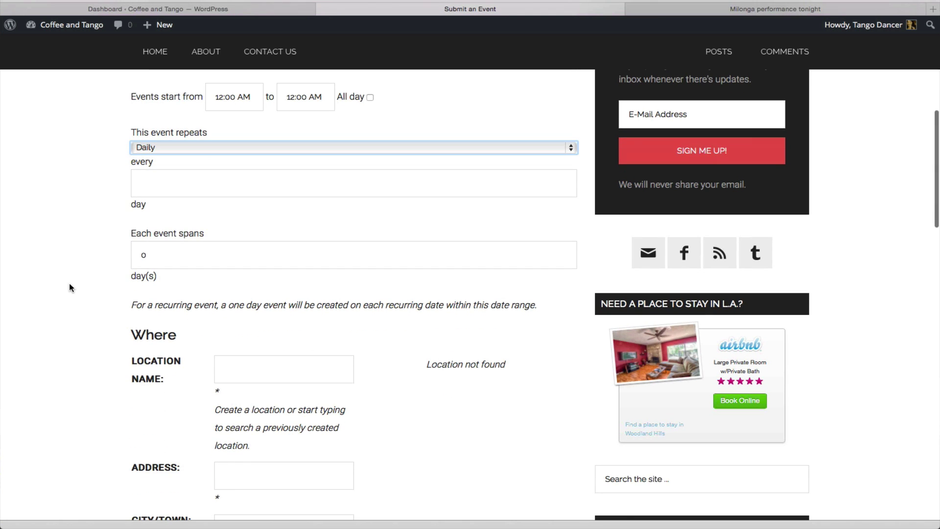
pyautogui.scroll(-4, 69, 284)
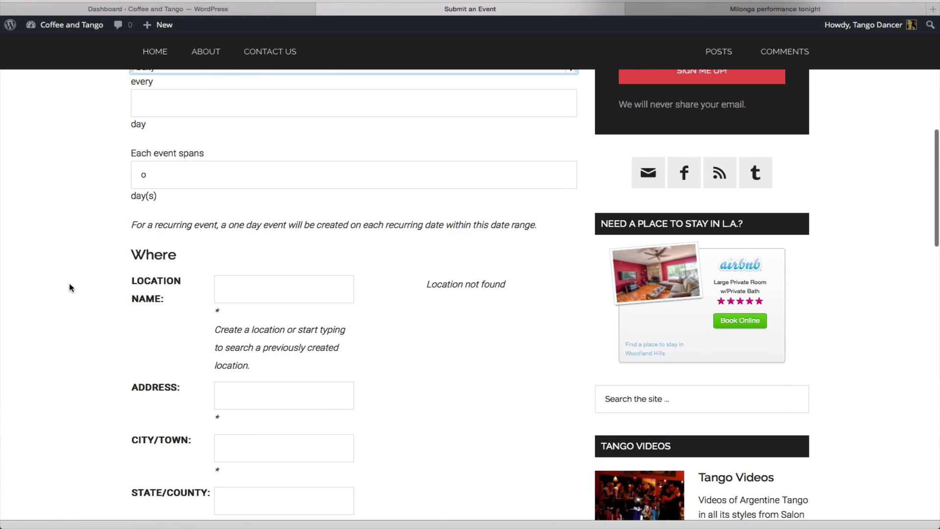
pyautogui.scroll(-9, 400, 342)
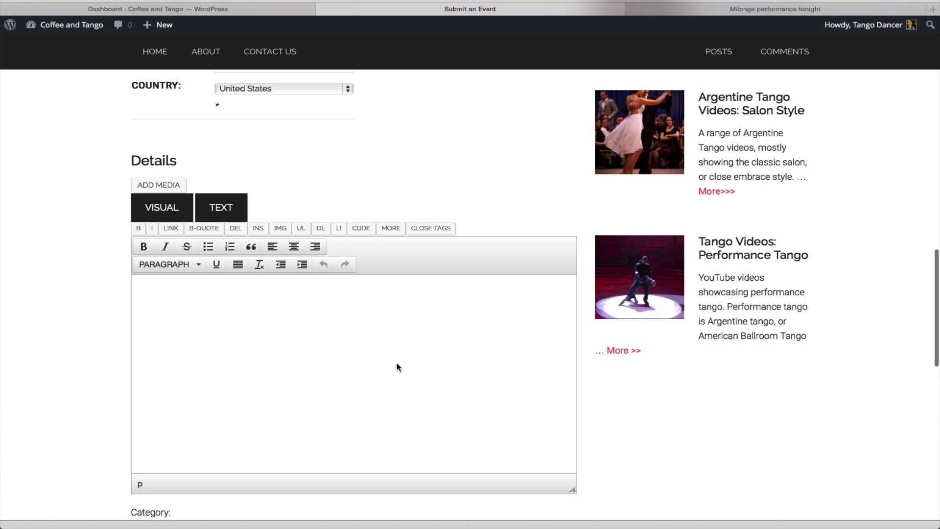
# - Select the Classes & Workshops, Live Tango Music and Milonga categories, adding no media to the details
pyautogui.click(168, 186)
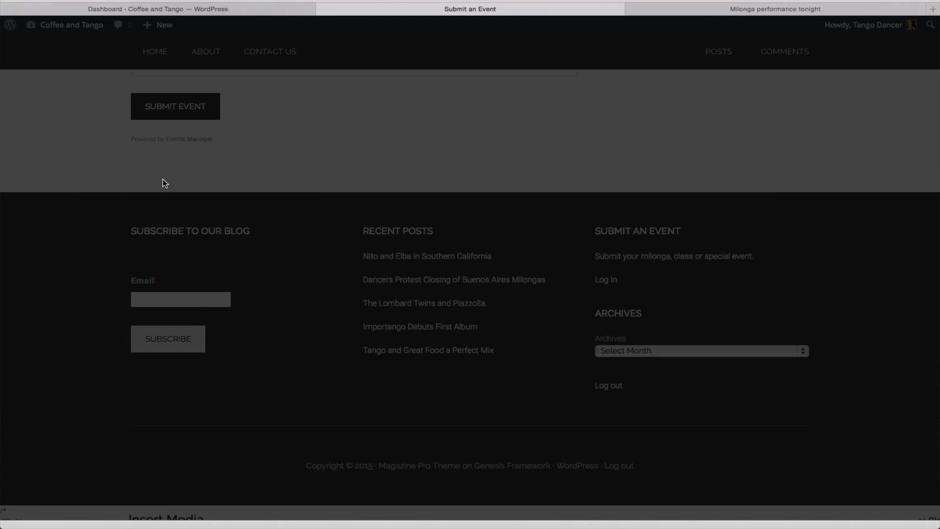
pyautogui.click(163, 180)
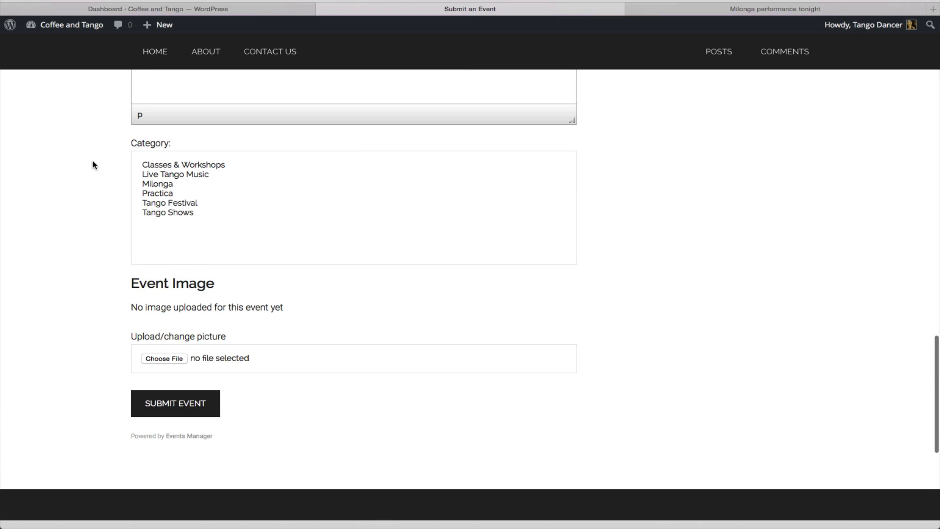
pyautogui.click(177, 166)
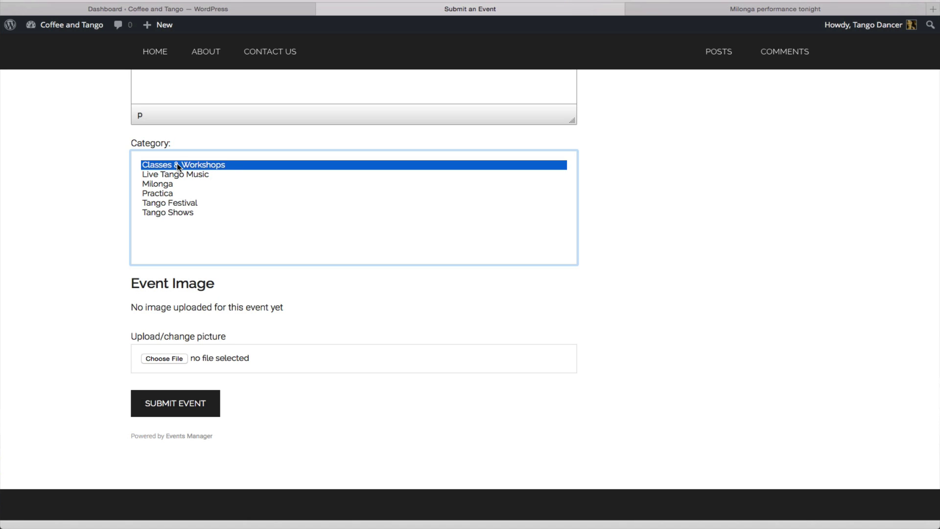
pyautogui.moveTo(177, 164); pyautogui.dragTo(168, 185)
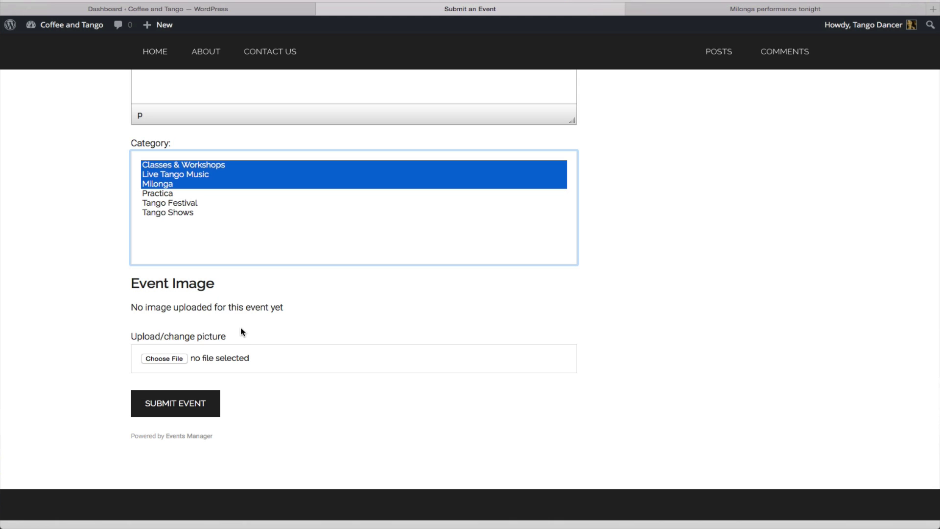
pyautogui.scroll(-1, 240, 328)
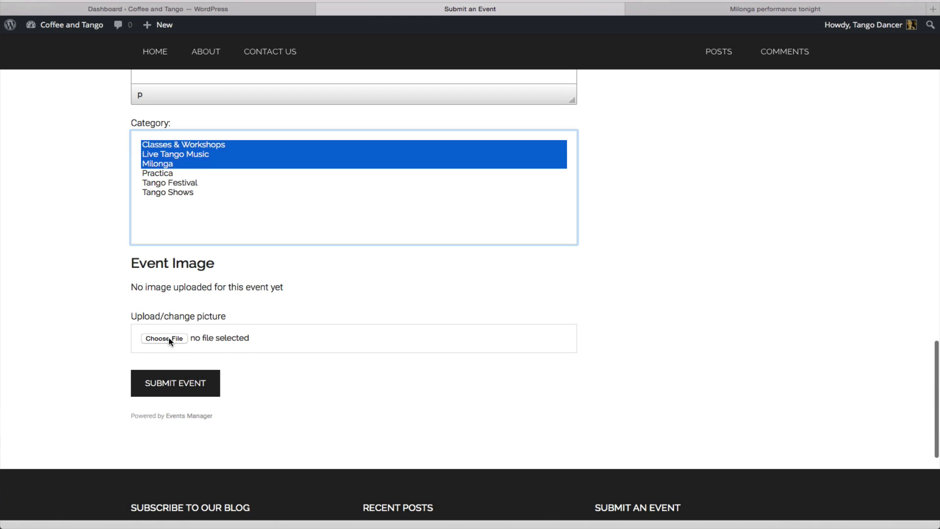
# - Leave the event without an image by cancelling the file chooser
pyautogui.click(170, 339)
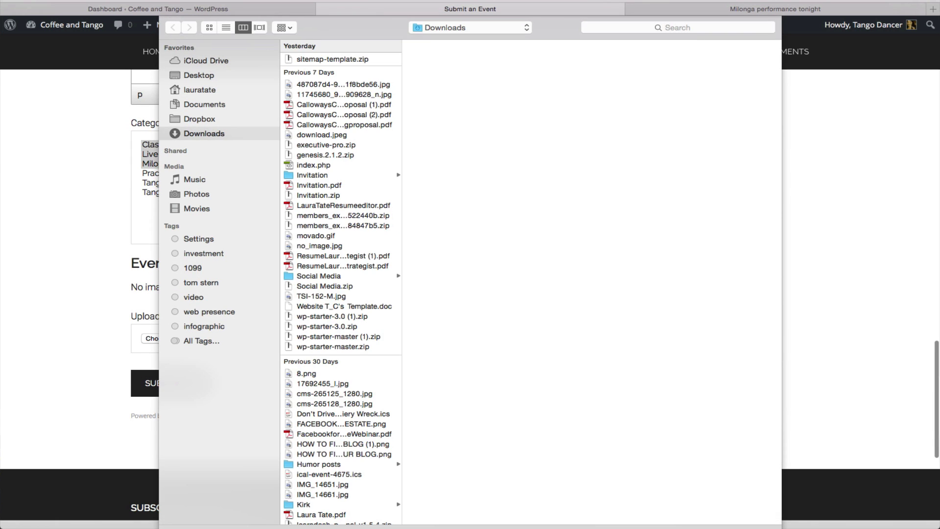
pyautogui.press('Escape')
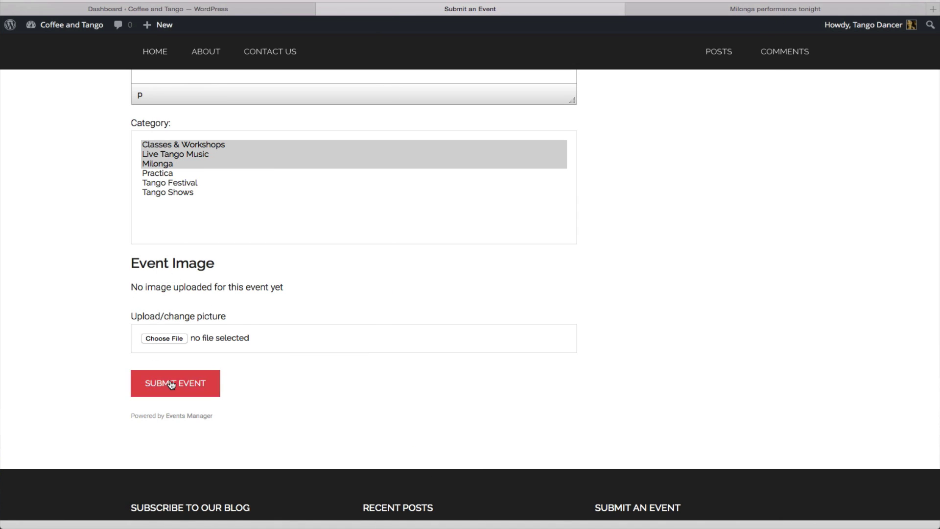
pyautogui.scroll(20, 171, 384)
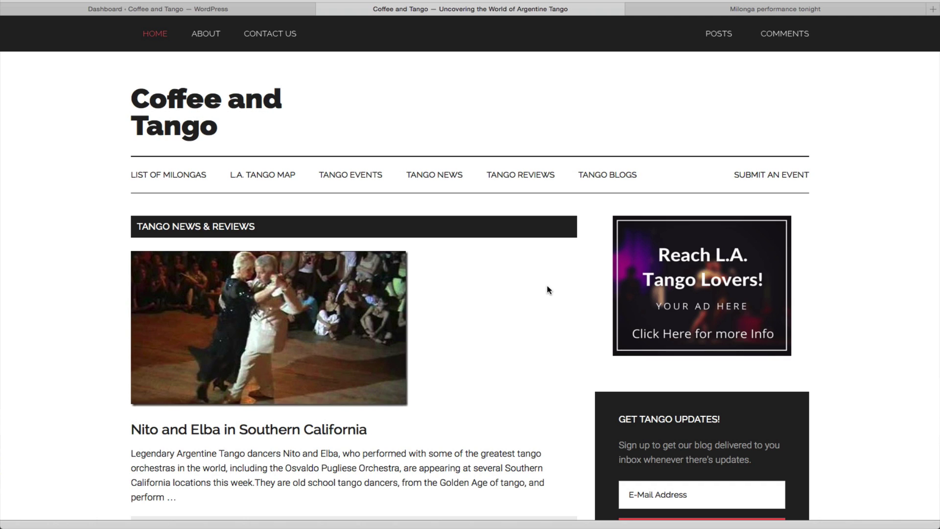
# - Scroll through the logged-out Submit an Event form, checking the details paragraph format options
pyautogui.scroll(-1, 548, 287)
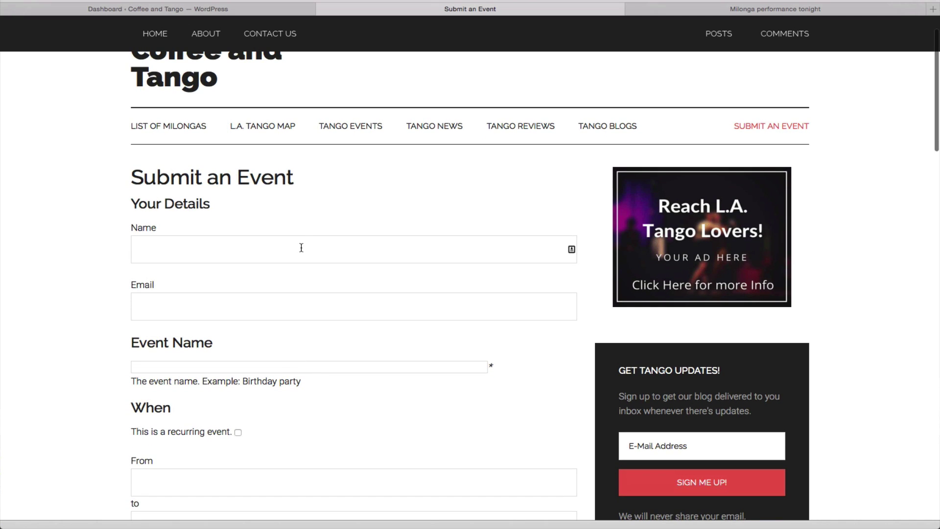
pyautogui.scroll(-4, 296, 306)
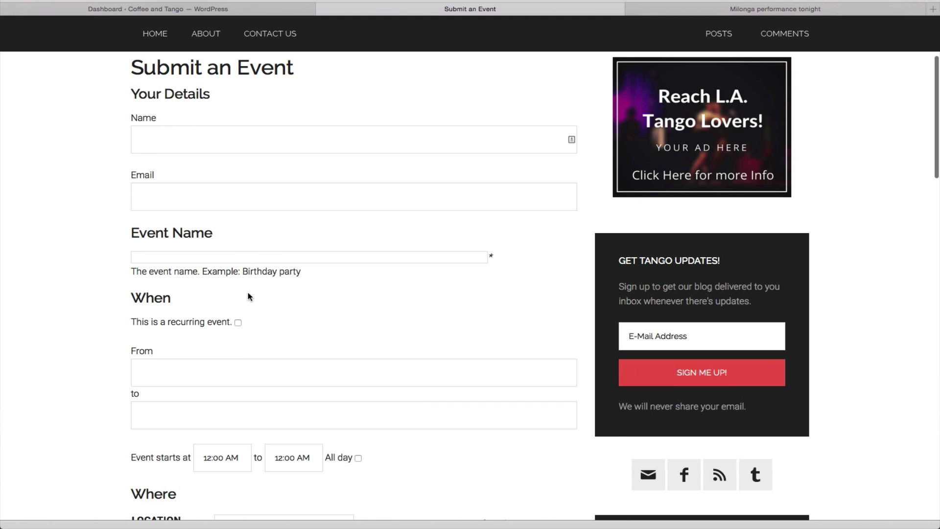
pyautogui.scroll(-10, 155, 378)
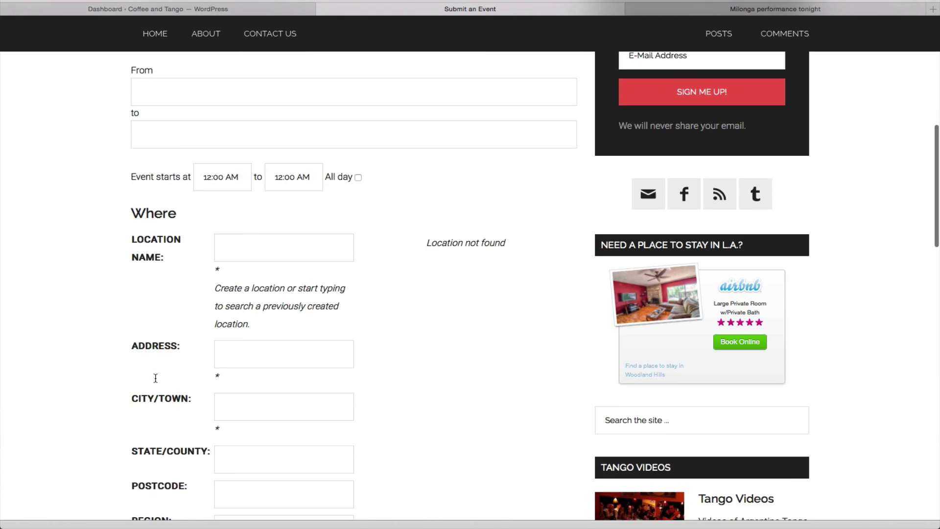
pyautogui.scroll(-7, 155, 378)
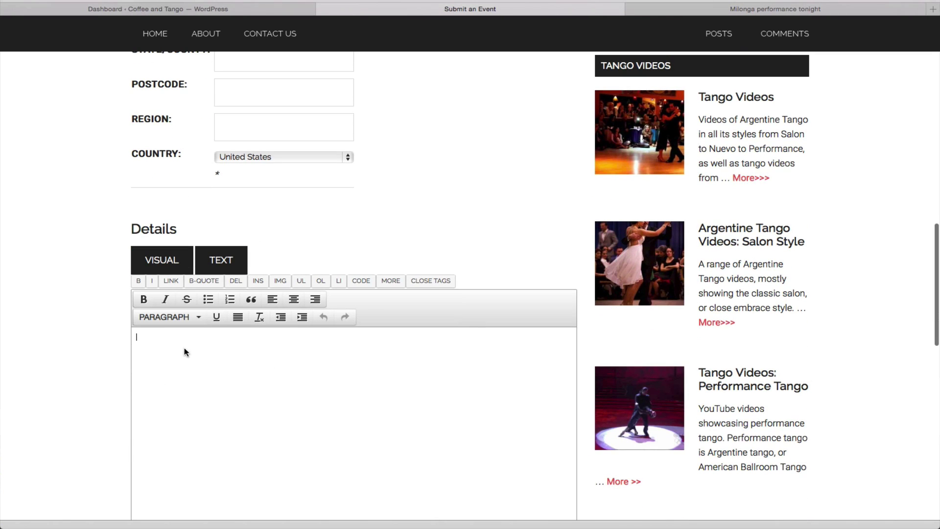
pyautogui.click(174, 323)
pyautogui.click(390, 449)
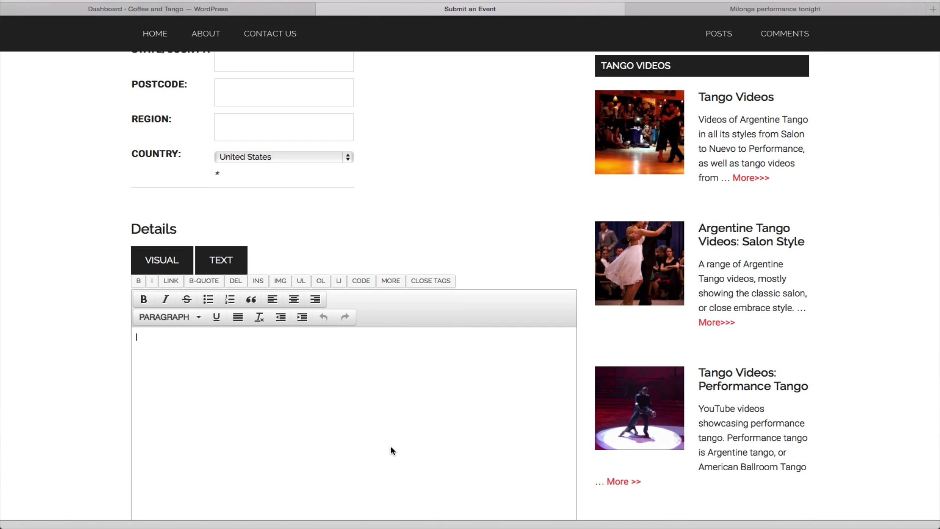
pyautogui.scroll(-10, 392, 449)
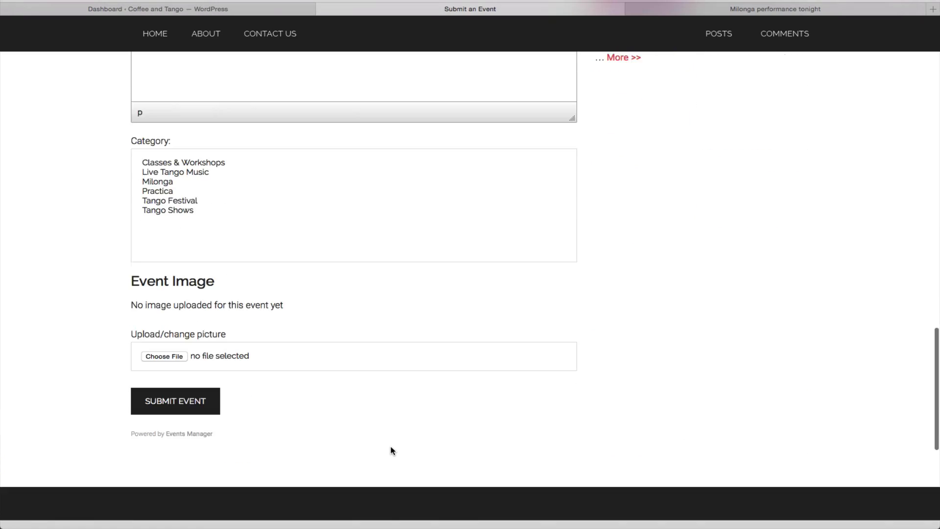
# - Select Classes & Workshops and Live Tango Music as the event categories
pyautogui.click(212, 161)
pyautogui.keyDown('shift'); pyautogui.click(204, 172); pyautogui.keyUp('shift')
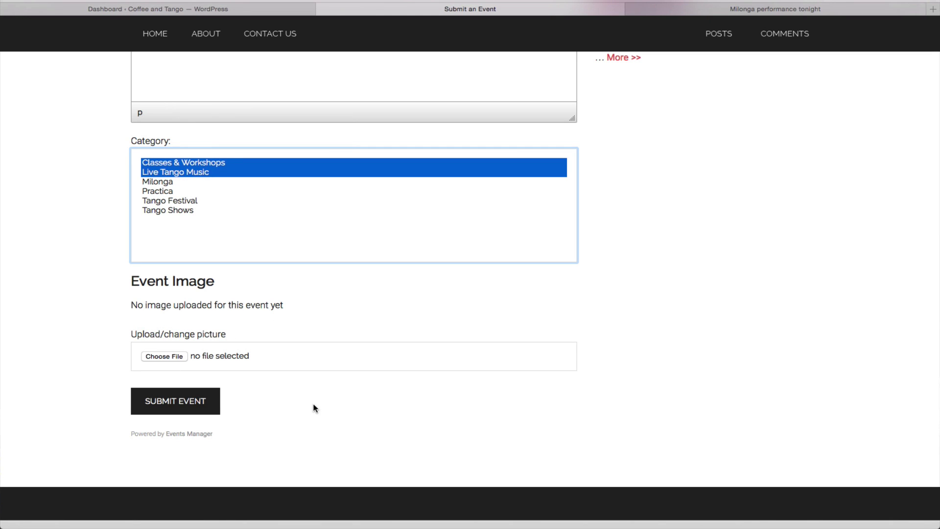
pyautogui.scroll(15, 313, 407)
pyautogui.scroll(8, 313, 407)
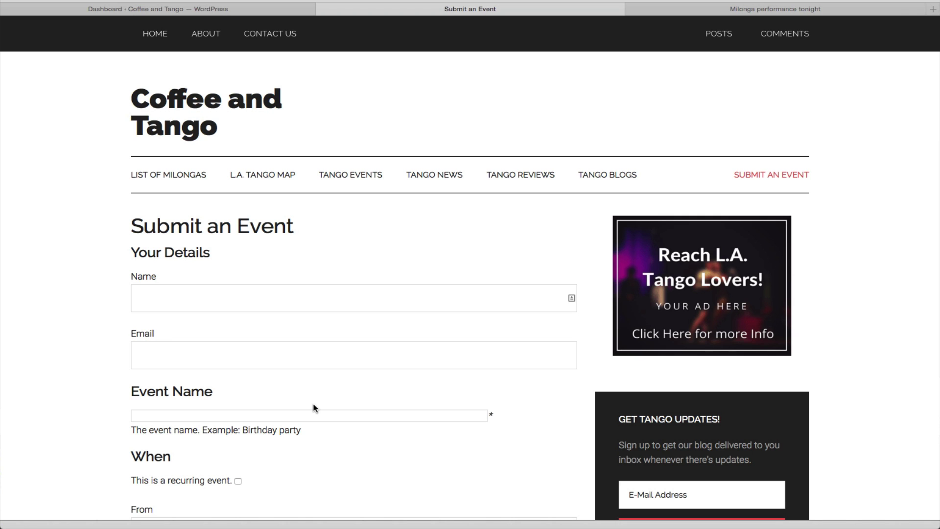
pyautogui.scroll(-3, 313, 408)
pyautogui.scroll(-8, 314, 408)
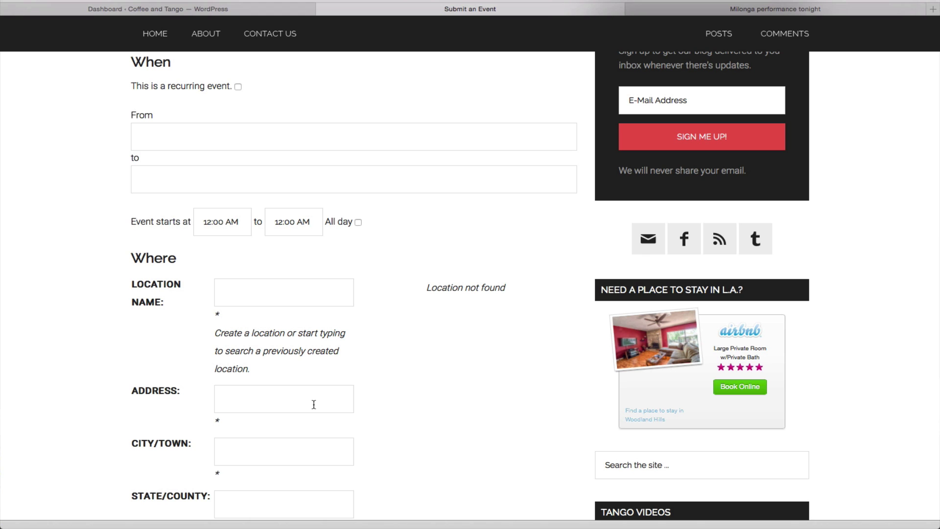
pyautogui.scroll(10, 362, 430)
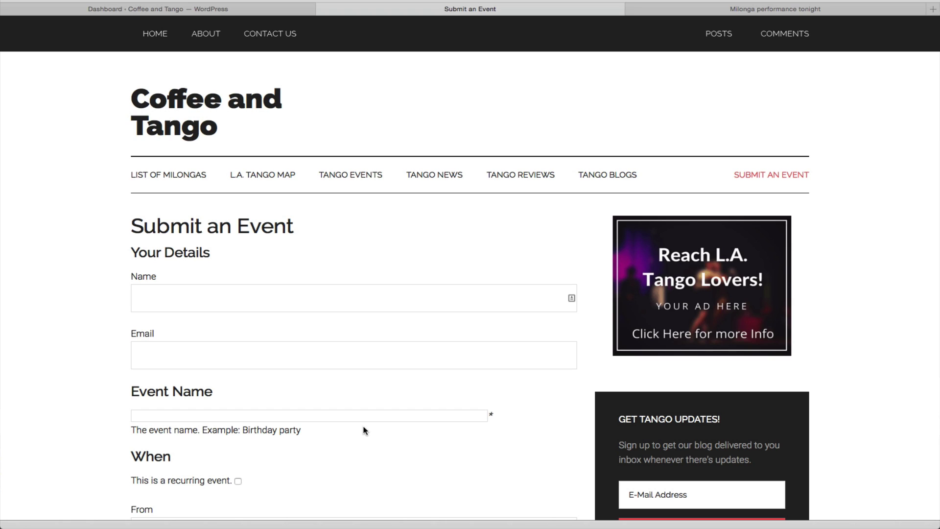
pyautogui.scroll(-5, 363, 430)
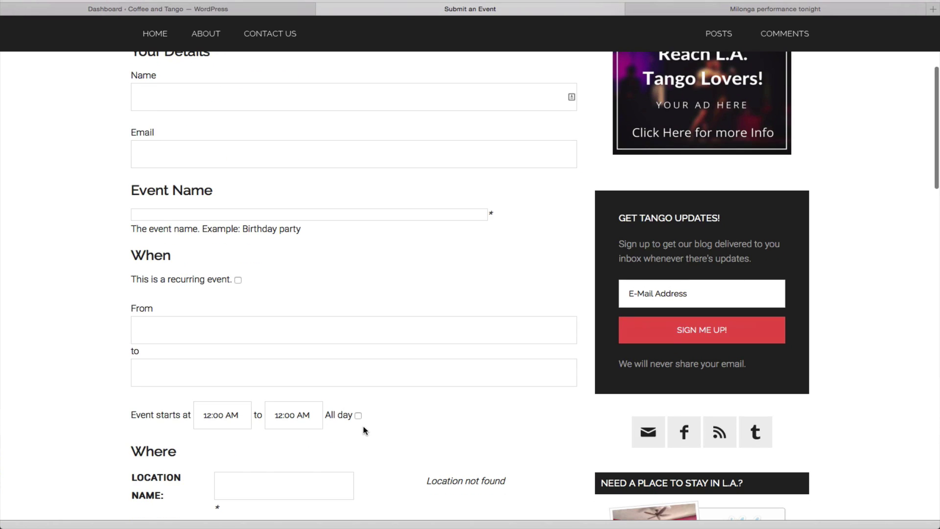